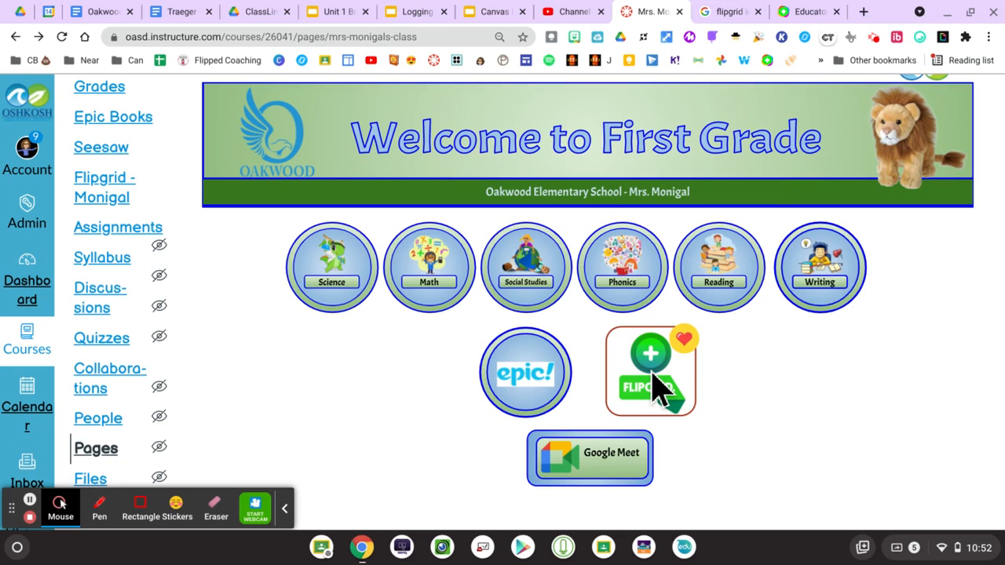
- Switch to the Flipgrid Educator tab to show the Groups list
click(801, 15)
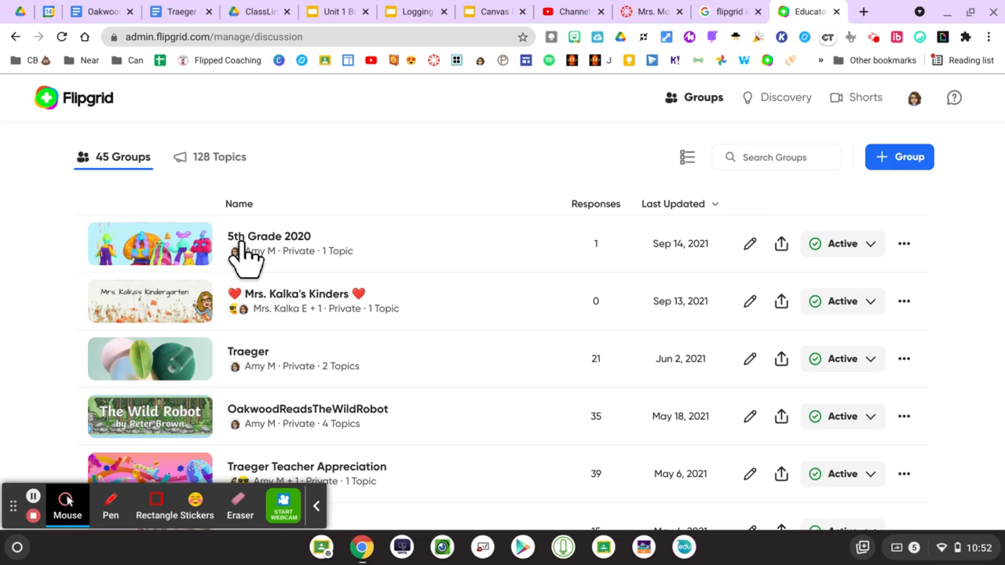
- Copy the 5th Grade 2020 group's share link and open a new blank tab
click(782, 245)
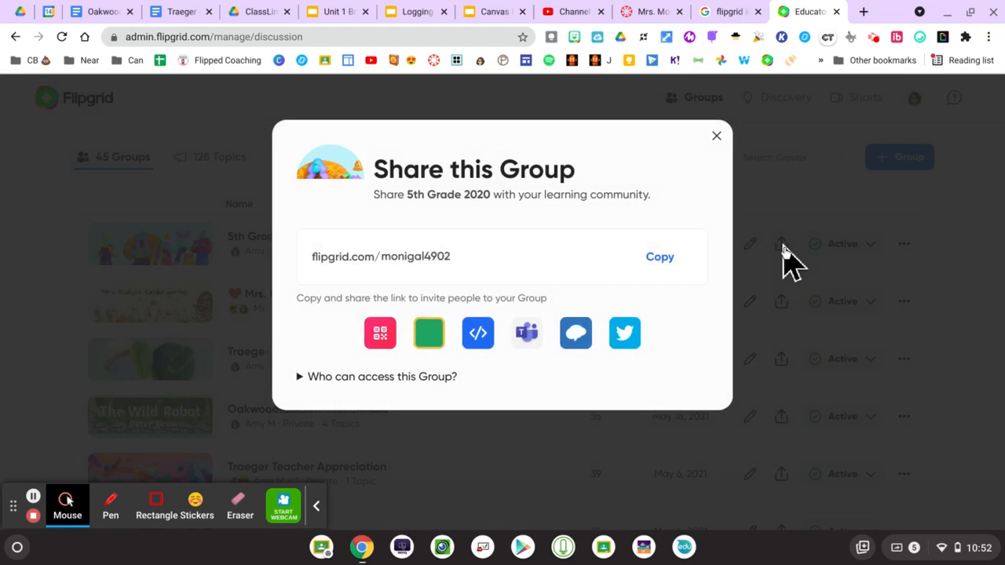
click(658, 267)
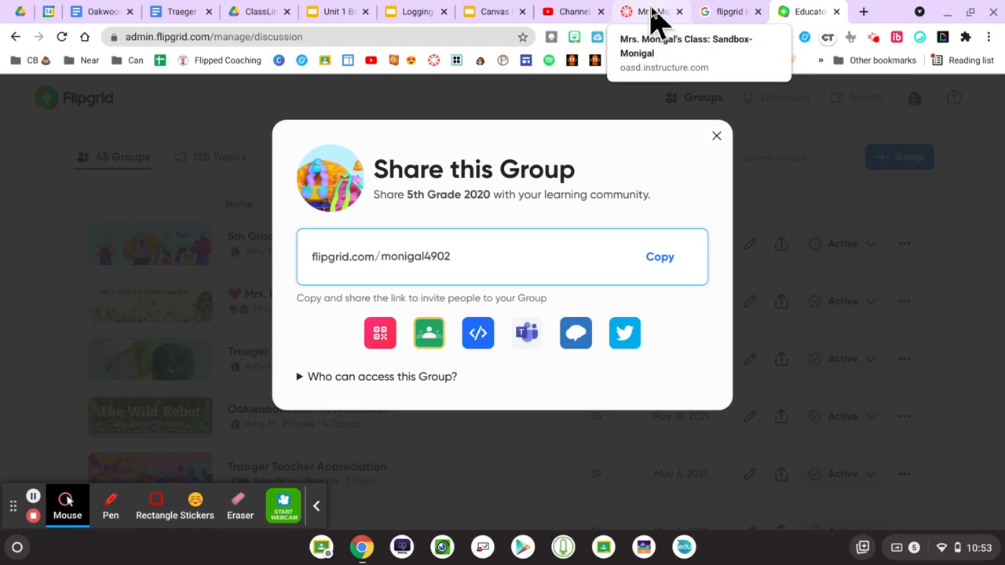
click(862, 13)
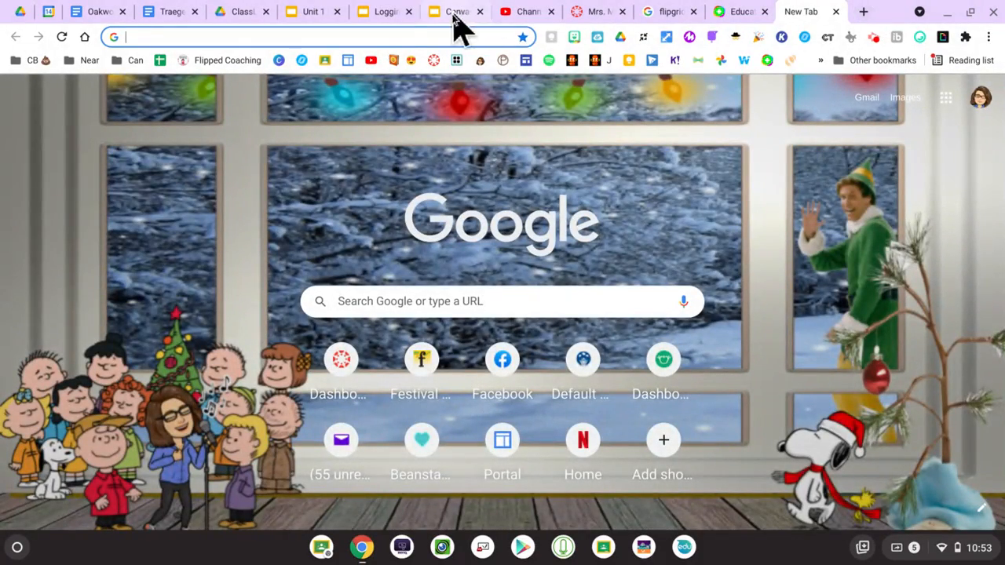
- Load the copied 5th Grade 2020 group link, review the group page, then return to Flipgrid's Educator tab
click(371, 39)
key(ctrl+v)
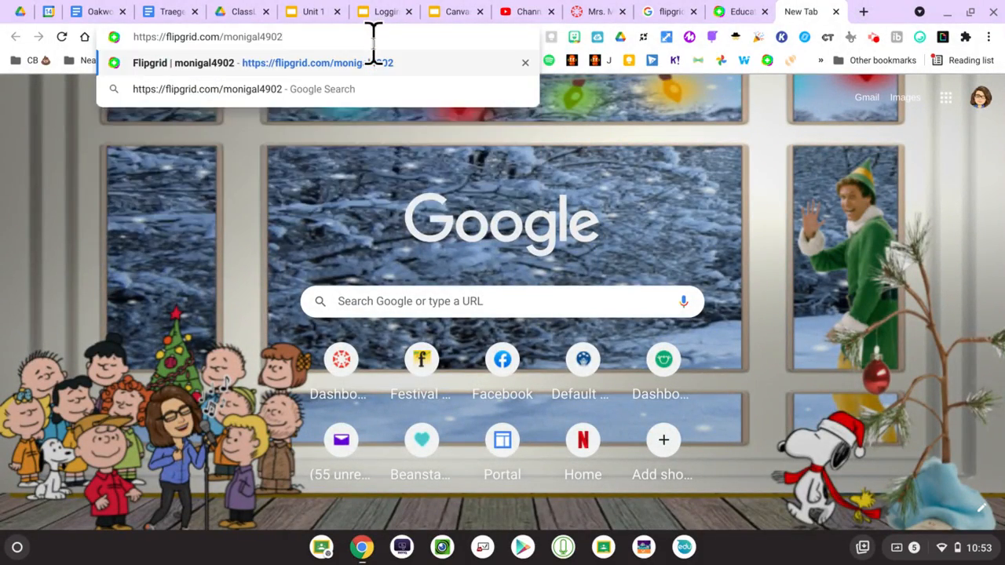
key(Return)
mouse_move(67, 501)
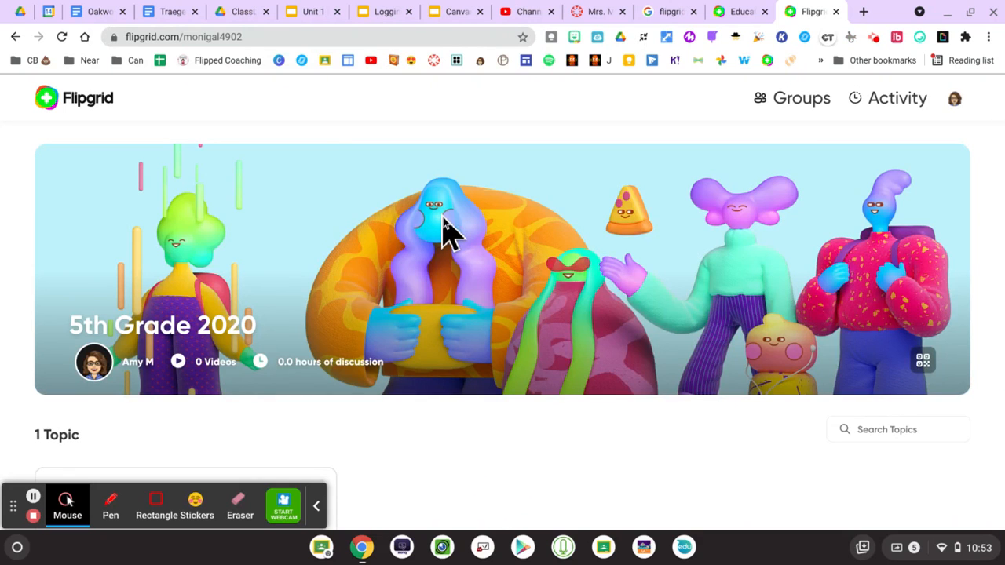
scroll(481, 302, down, 4)
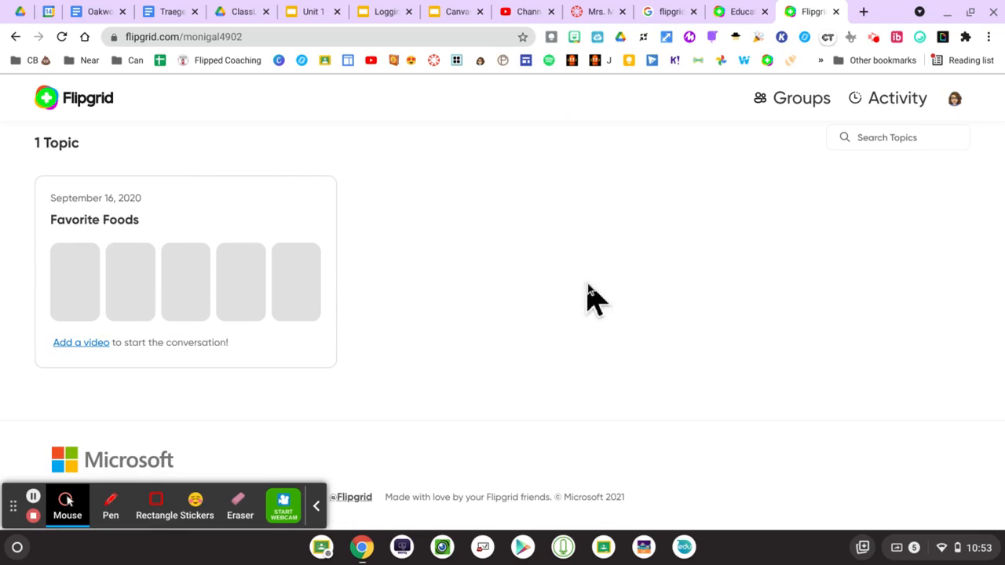
scroll(880, 279, up, 4)
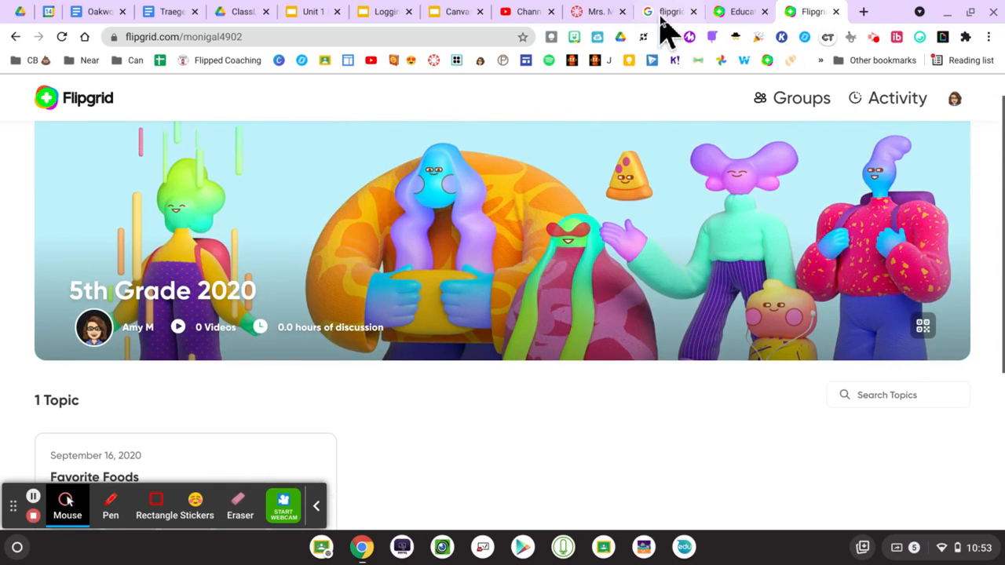
click(596, 13)
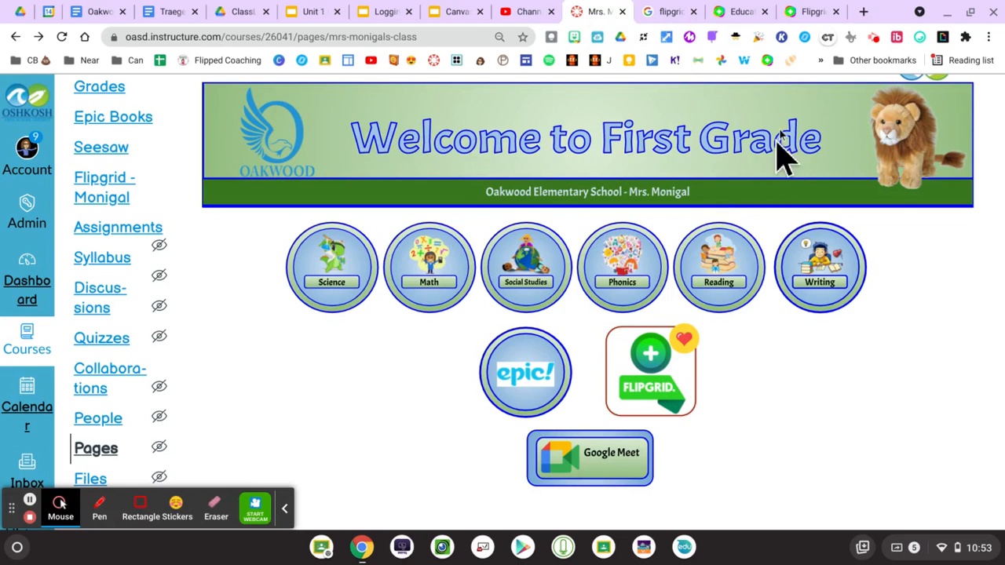
click(743, 12)
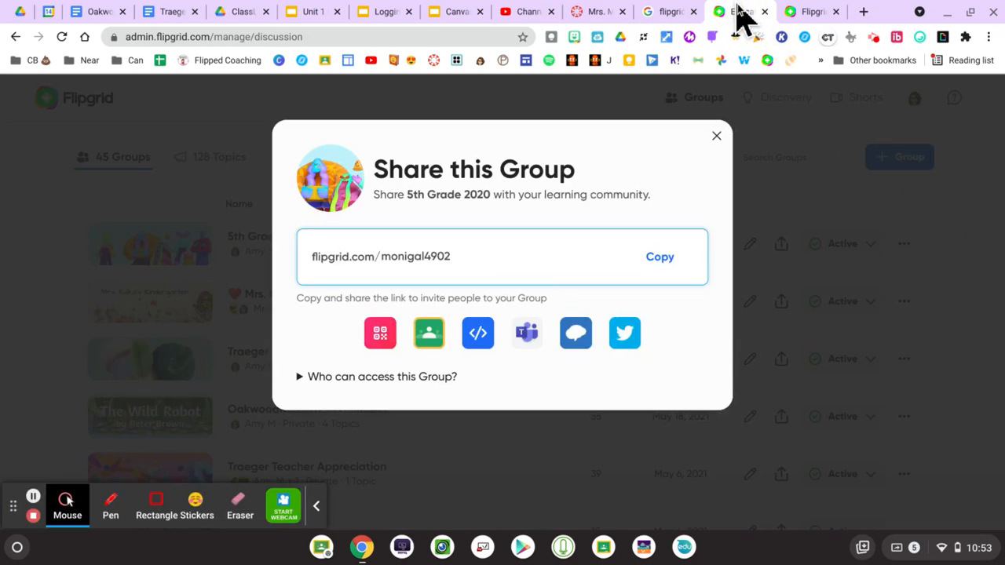
- Close the group Share dialog and open the 5th Grade 2020 group's topics
click(720, 132)
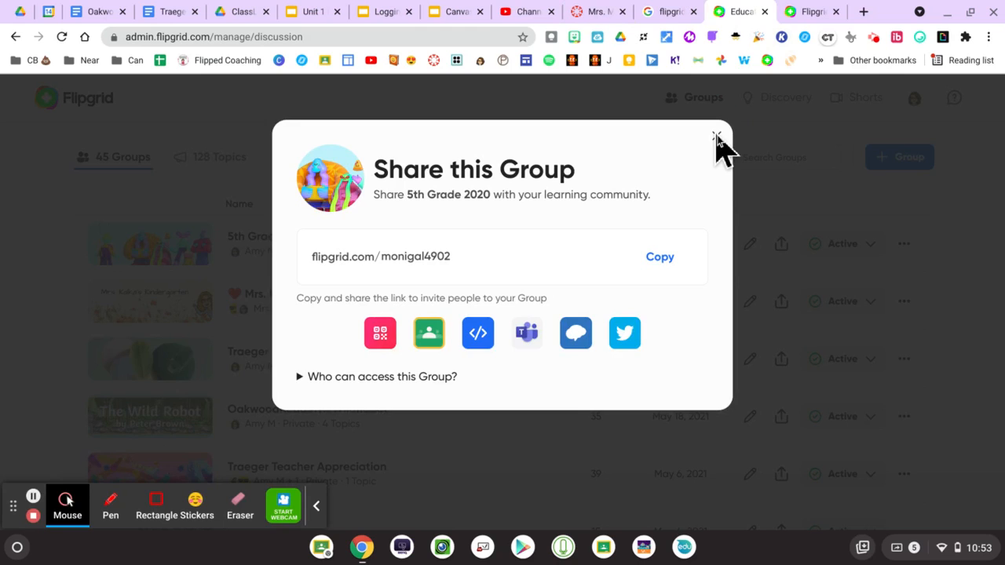
click(716, 137)
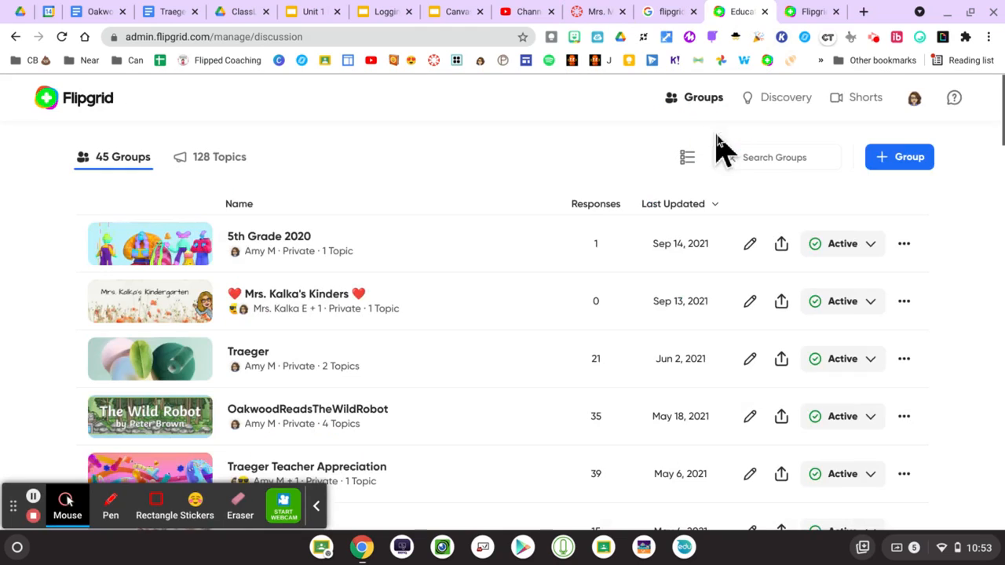
click(259, 250)
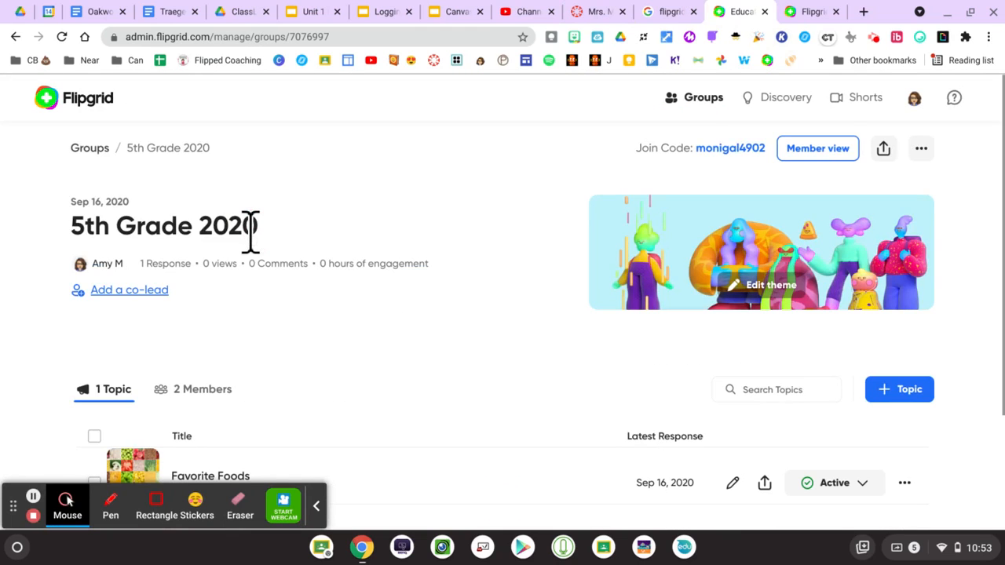
scroll(447, 337, down, 2)
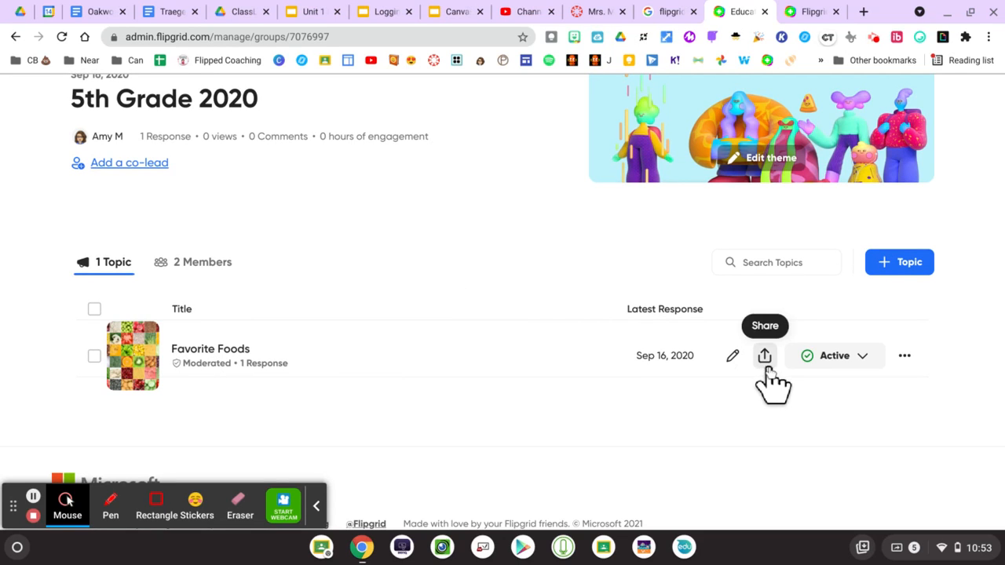
scroll(454, 354, up, 1)
scroll(453, 354, down, 2)
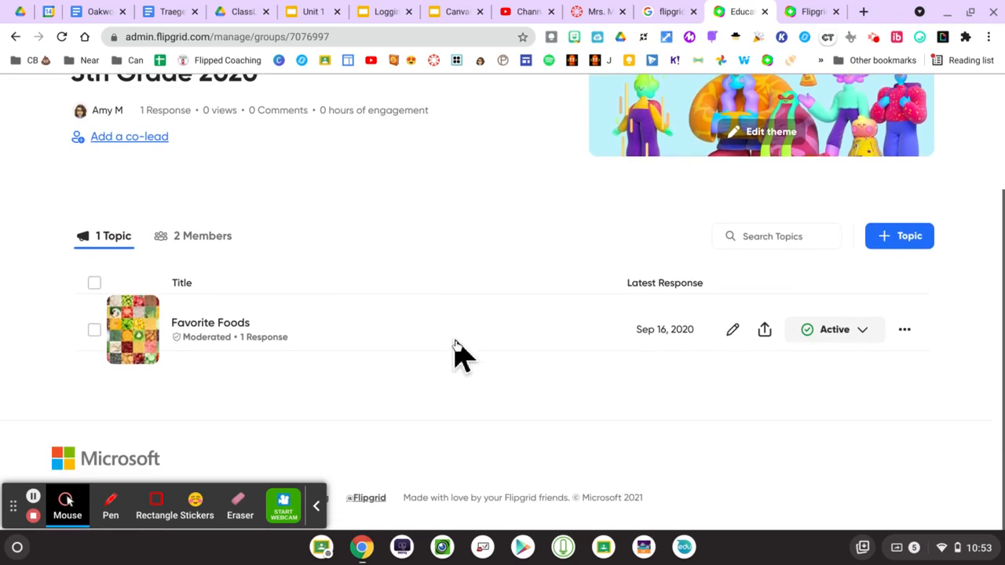
- Copy the Favorite Foods topic's share link into a fresh browser tab
click(763, 331)
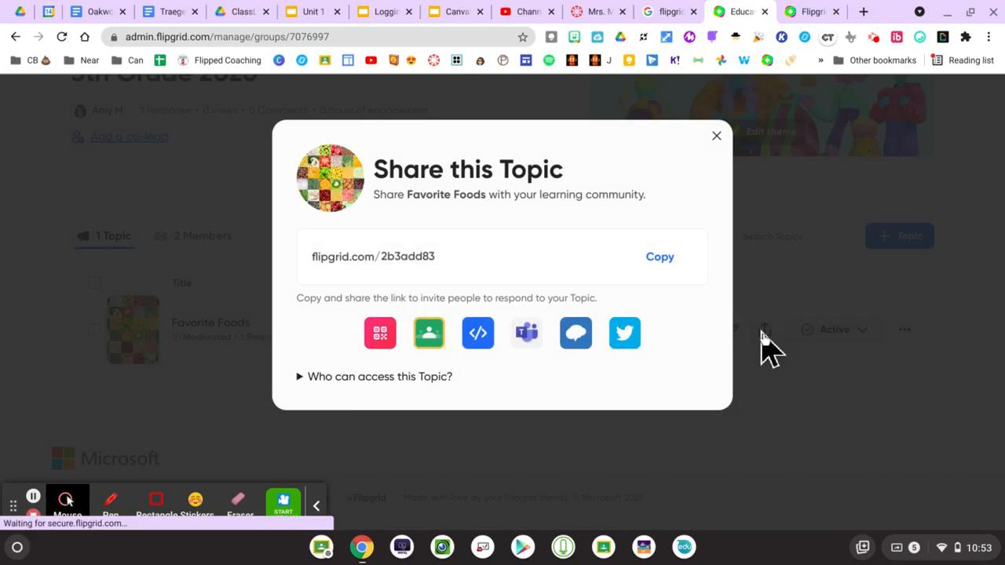
click(666, 264)
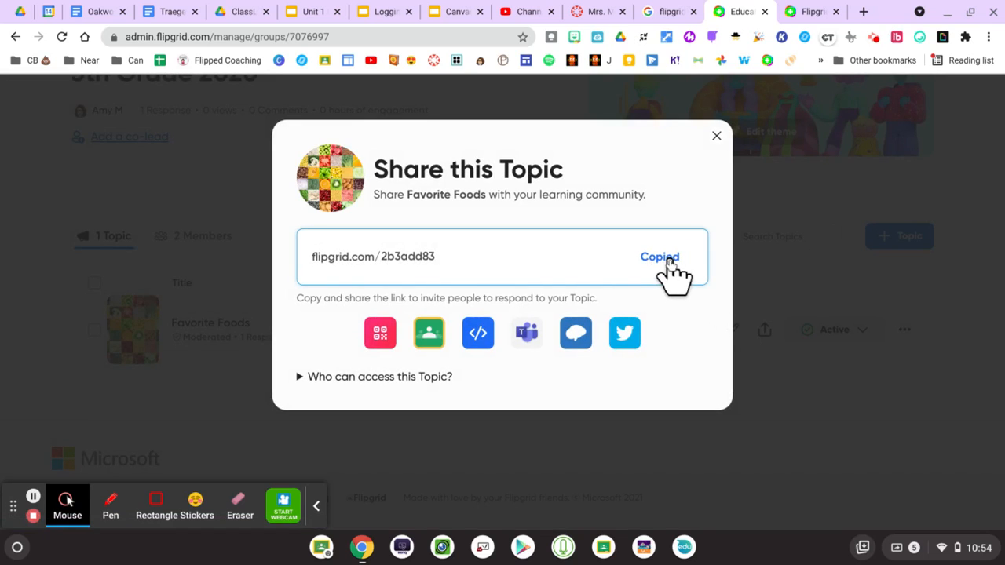
click(864, 11)
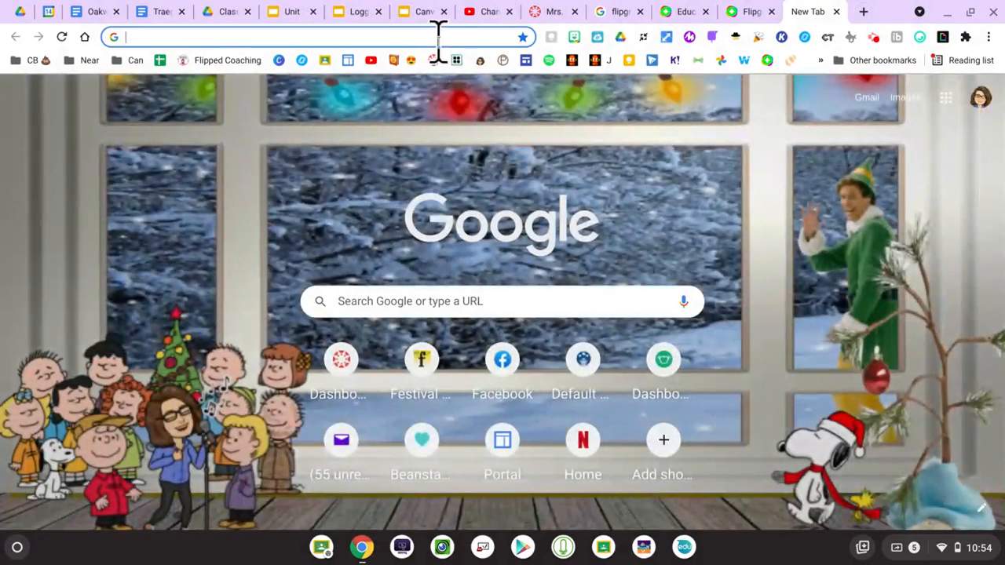
- Load the copied Favorite Foods topic link and check its prompt and 0 responses
click(437, 37)
key(ctrl+v)
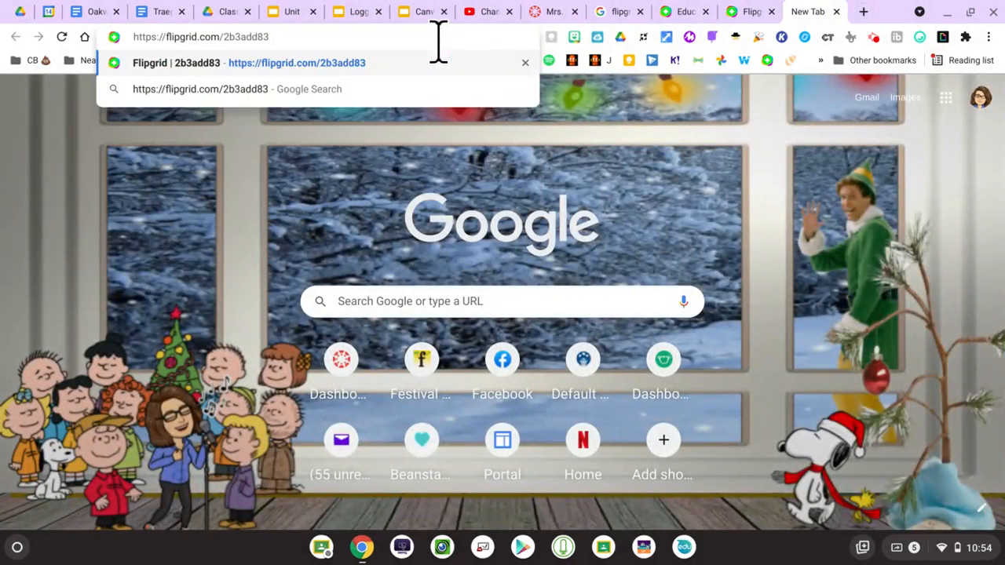
key(Return)
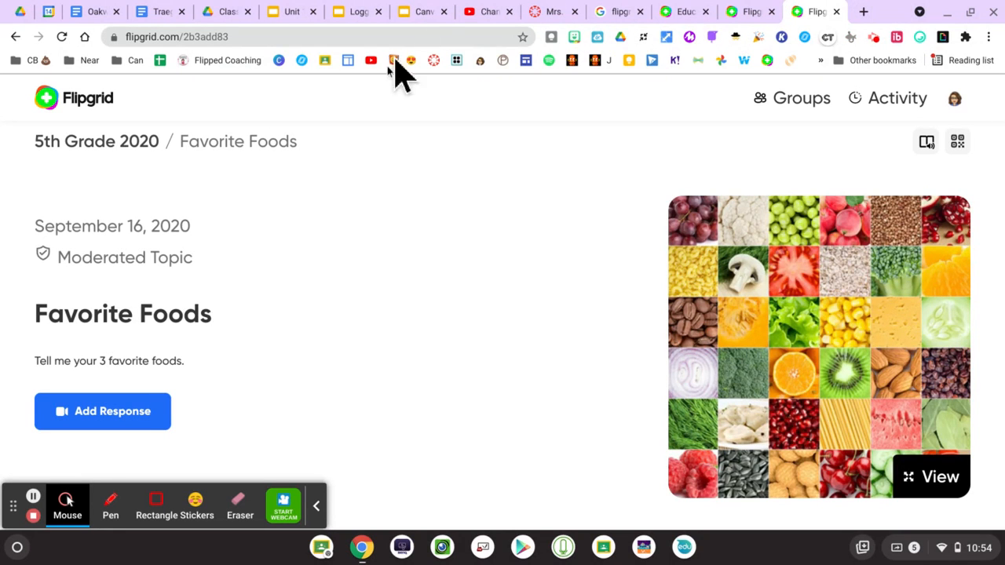
scroll(386, 243, down, 4)
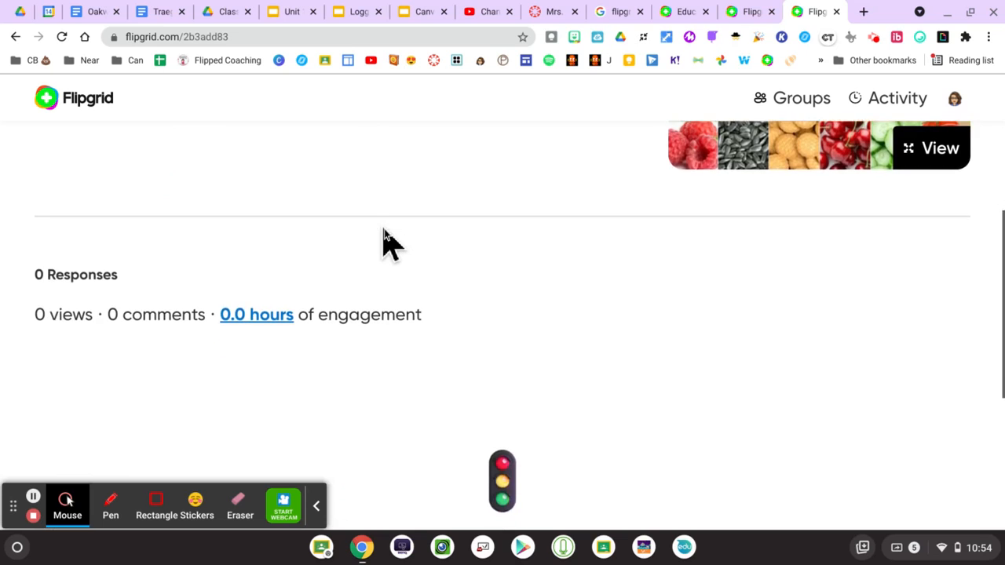
scroll(385, 243, up, 4)
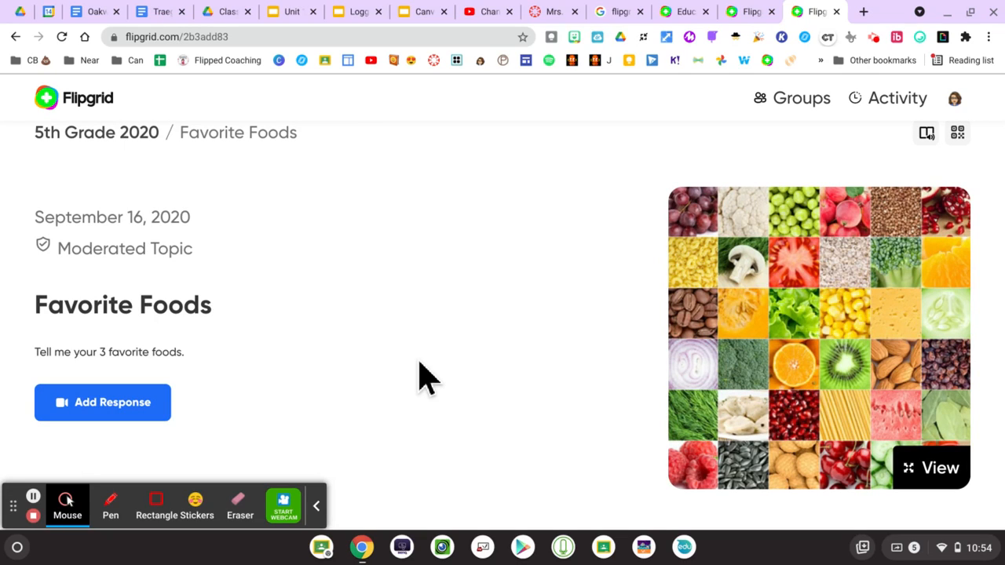
click(554, 12)
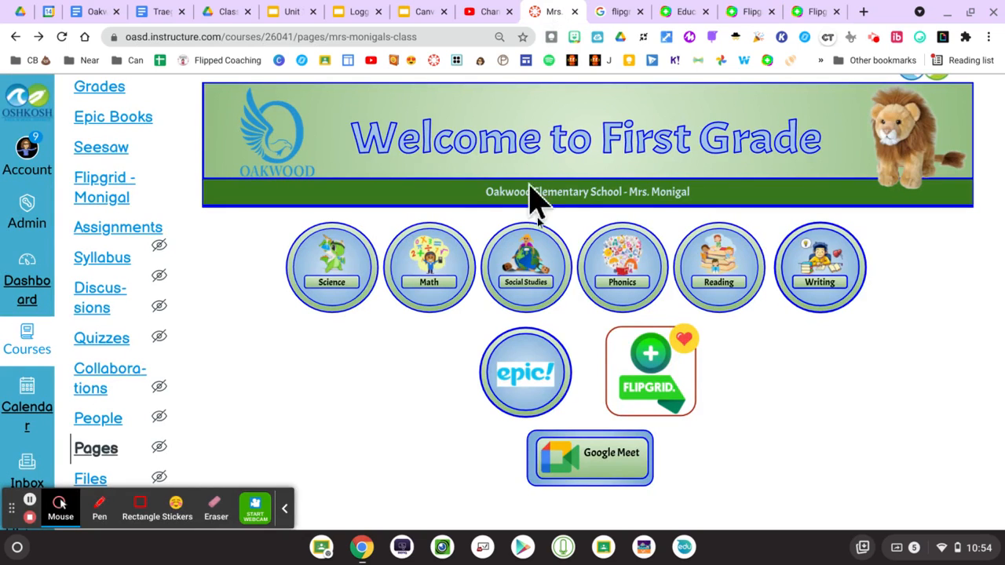
- Edit the Canvas course home page and select the Flipgrid picture
scroll(651, 375, up, 3)
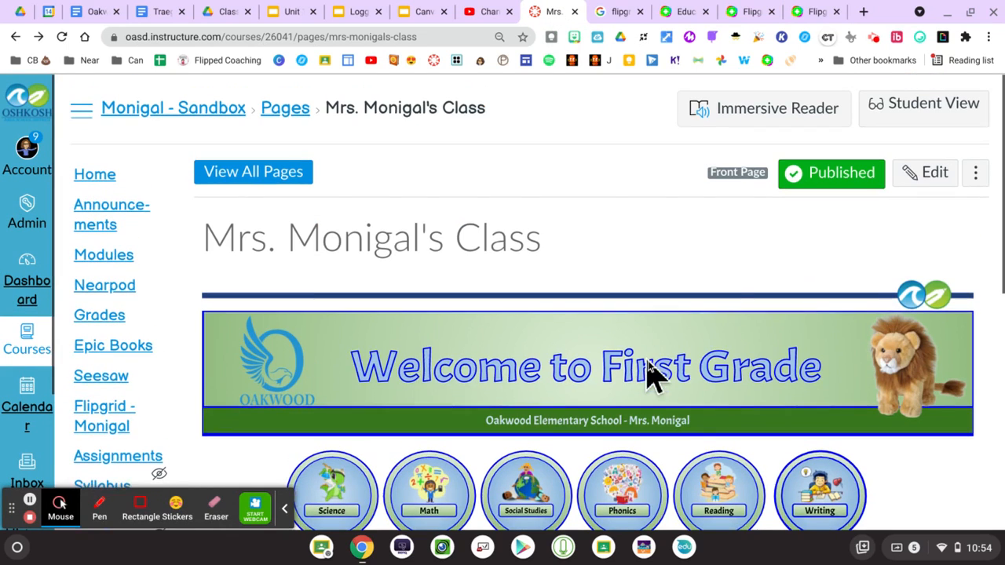
click(931, 181)
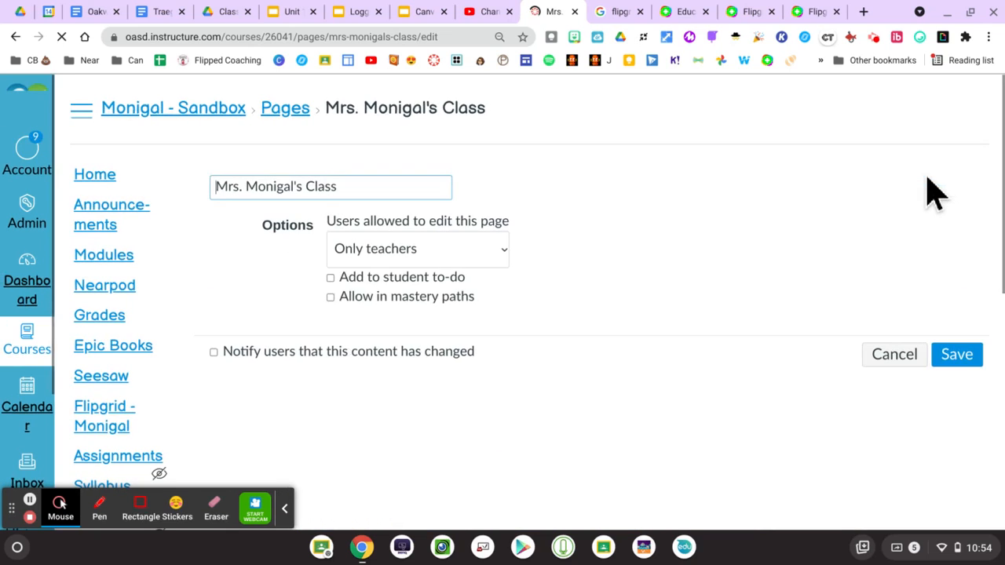
scroll(730, 292, down, 3)
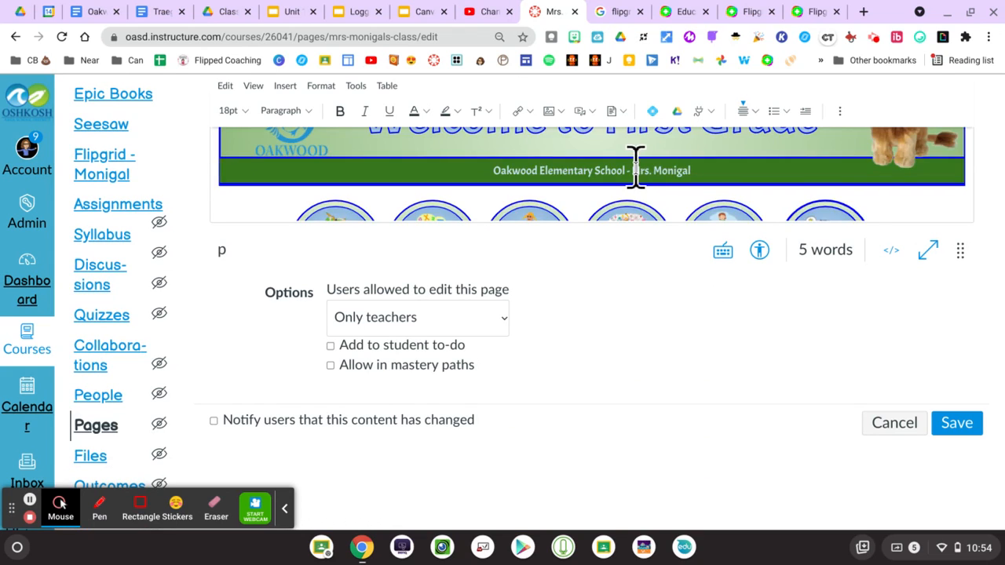
scroll(636, 168, down, 3)
click(636, 167)
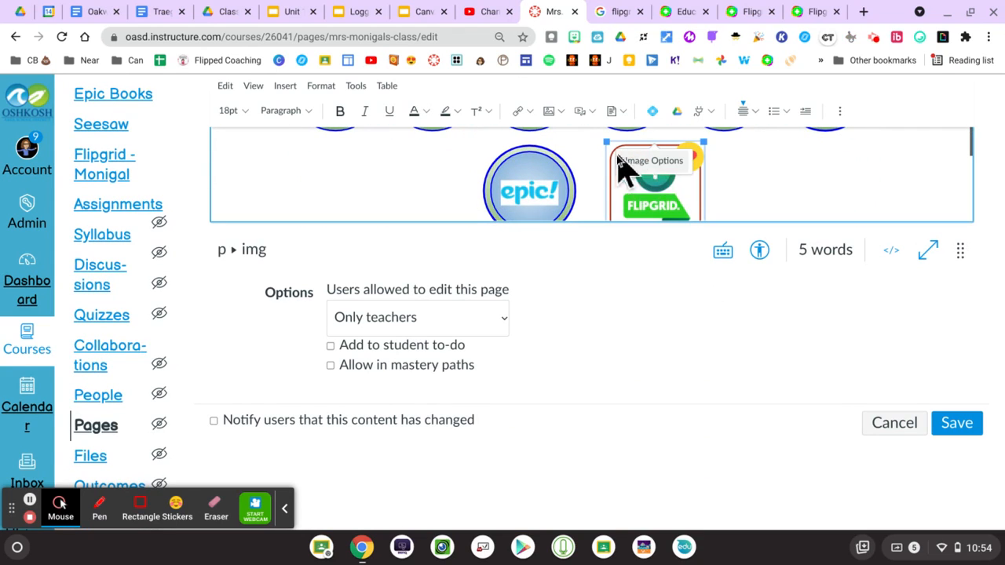
click(530, 114)
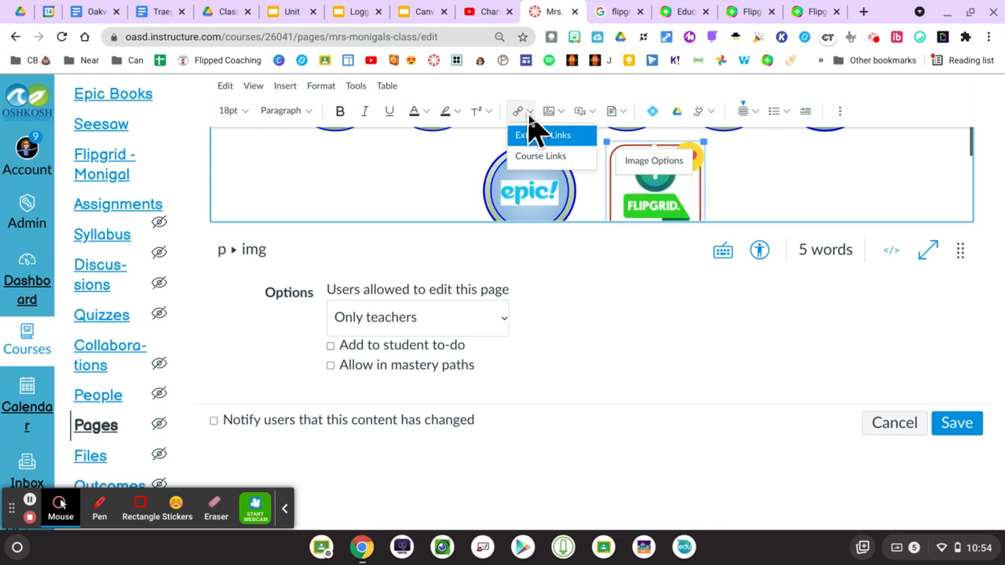
click(547, 135)
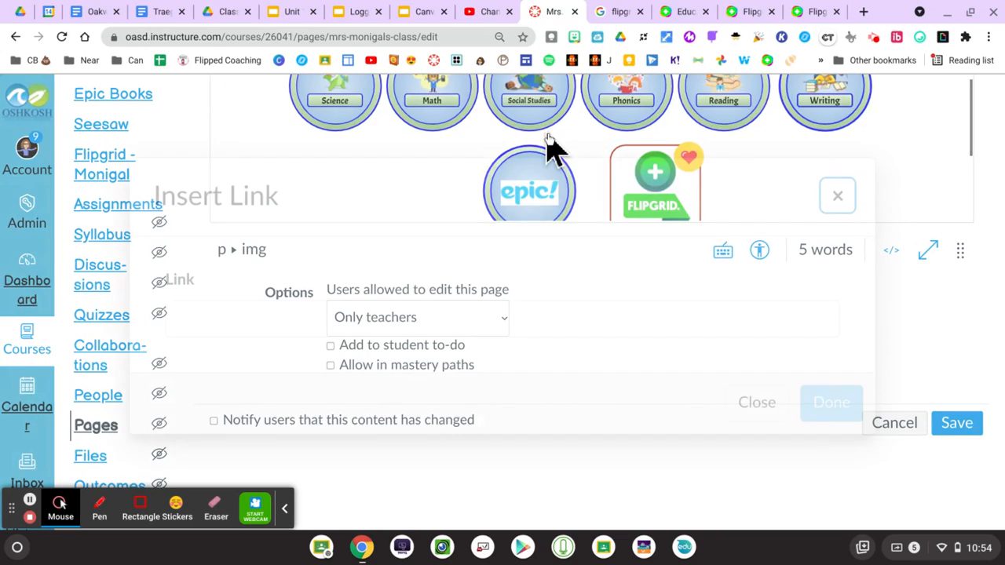
click(390, 313)
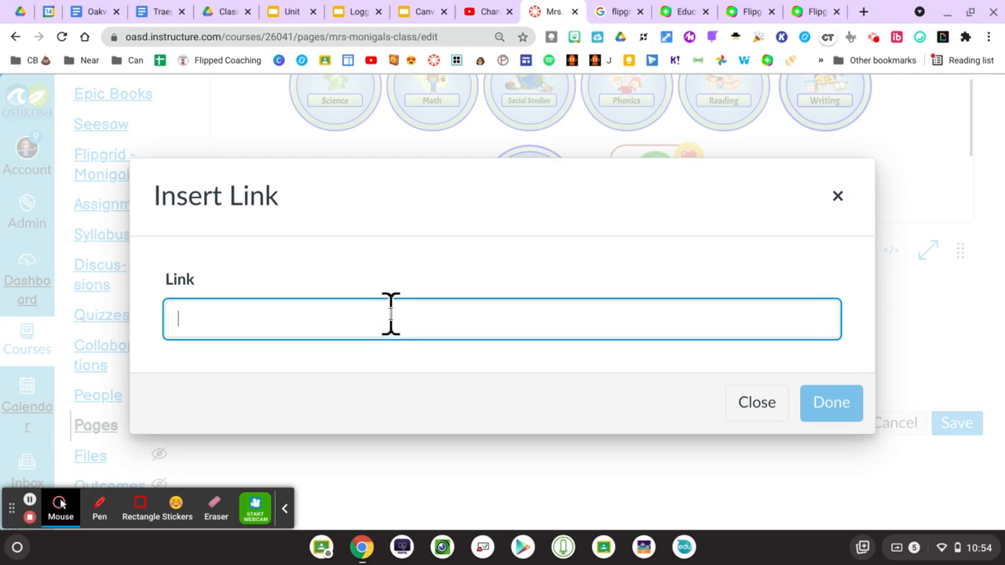
key(ctrl+v)
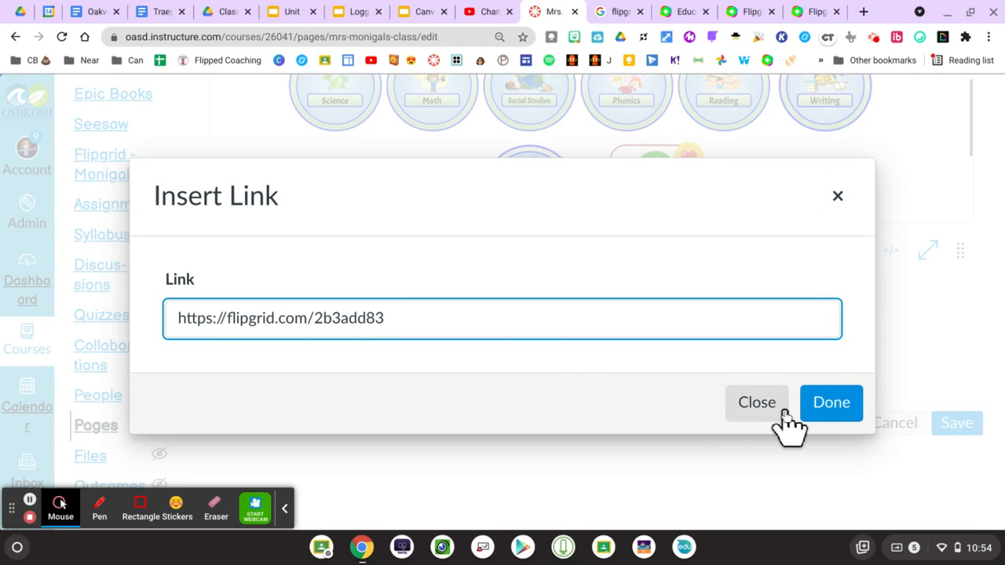
click(823, 408)
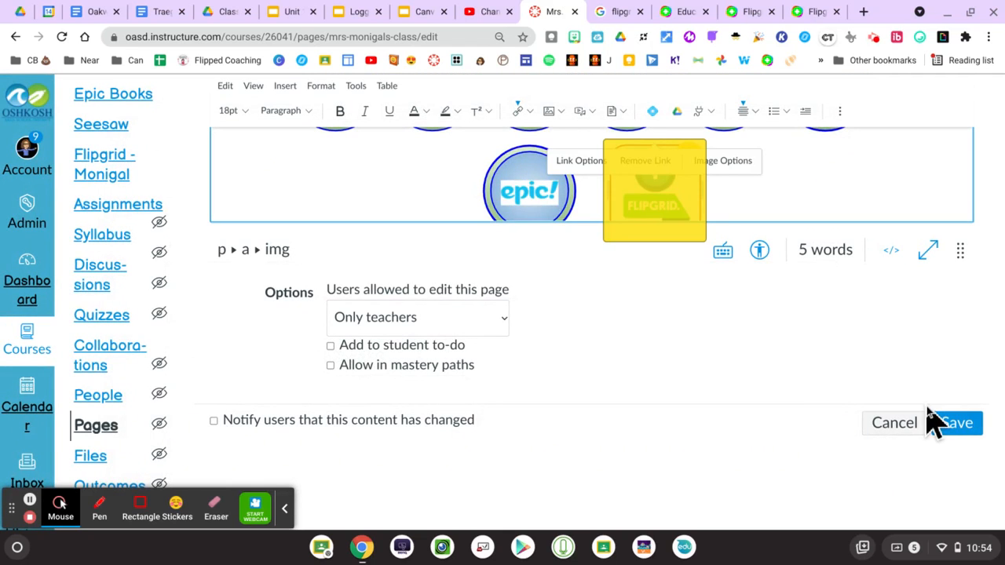
click(956, 424)
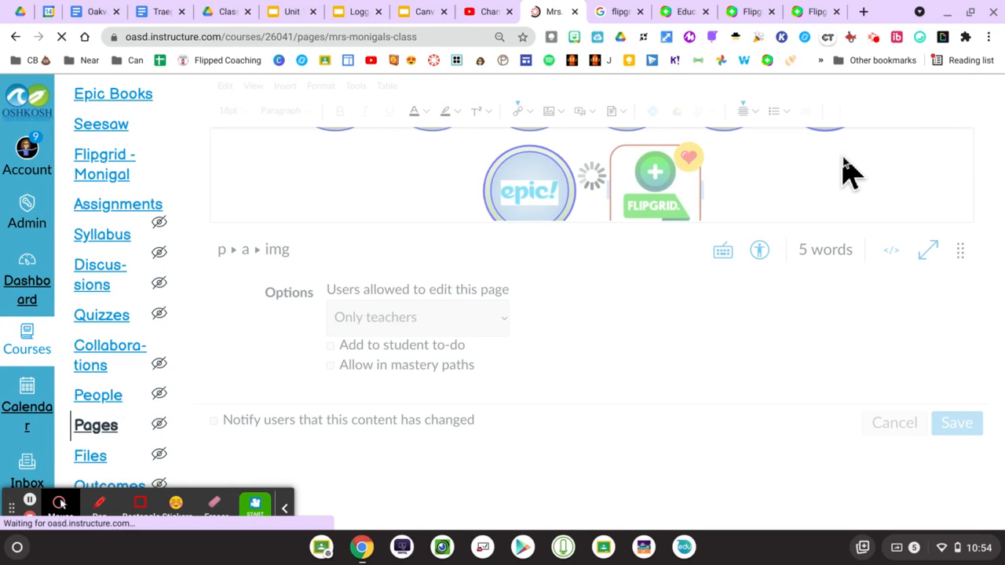
- Test the saved Flipgrid picture, which opens the Favorite Foods topic in a new tab
scroll(709, 269, down, 3)
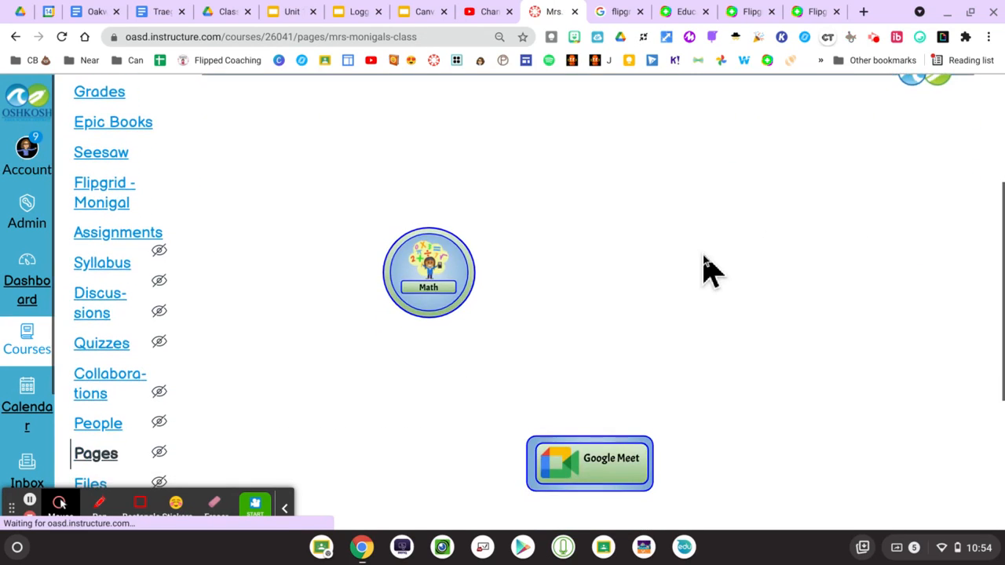
click(665, 368)
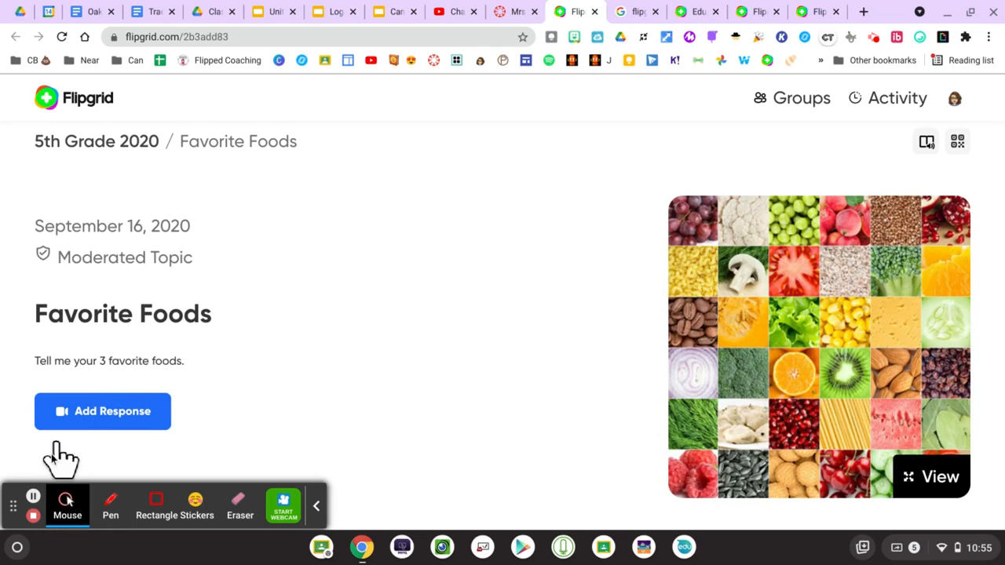
click(33, 498)
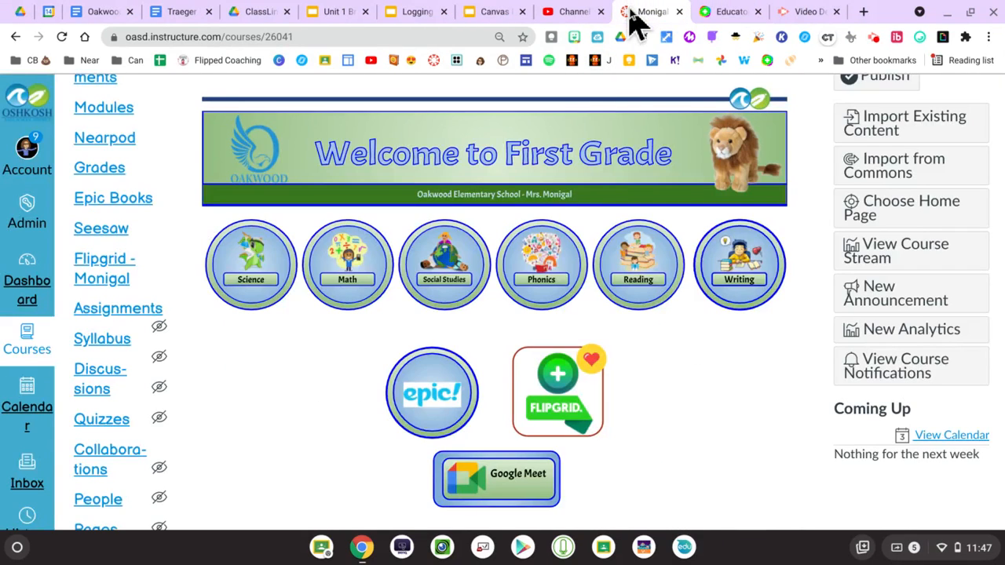
- Confirm the home page Flipgrid button opens Favorite Foods, then review the Canvas home page again
click(559, 396)
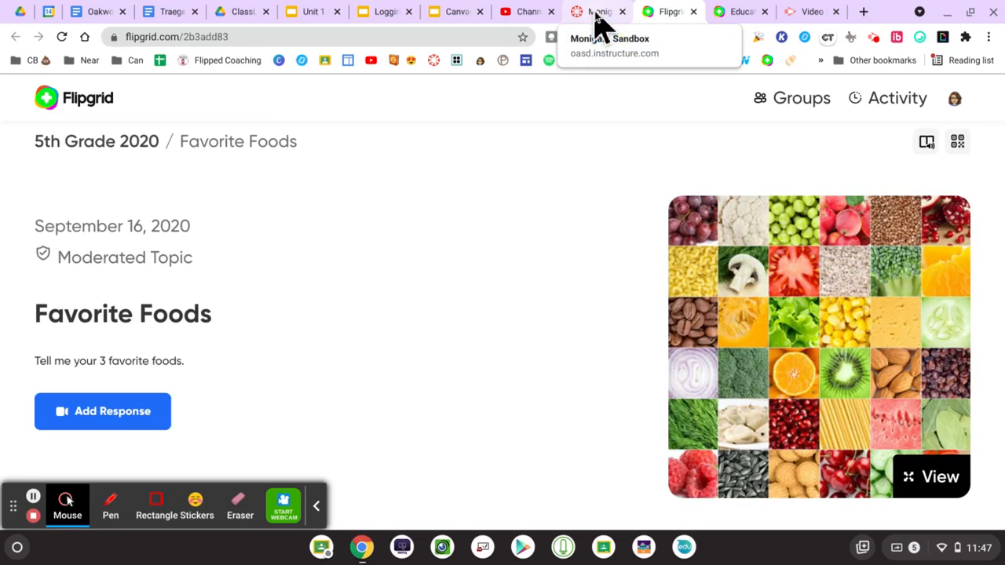
click(600, 14)
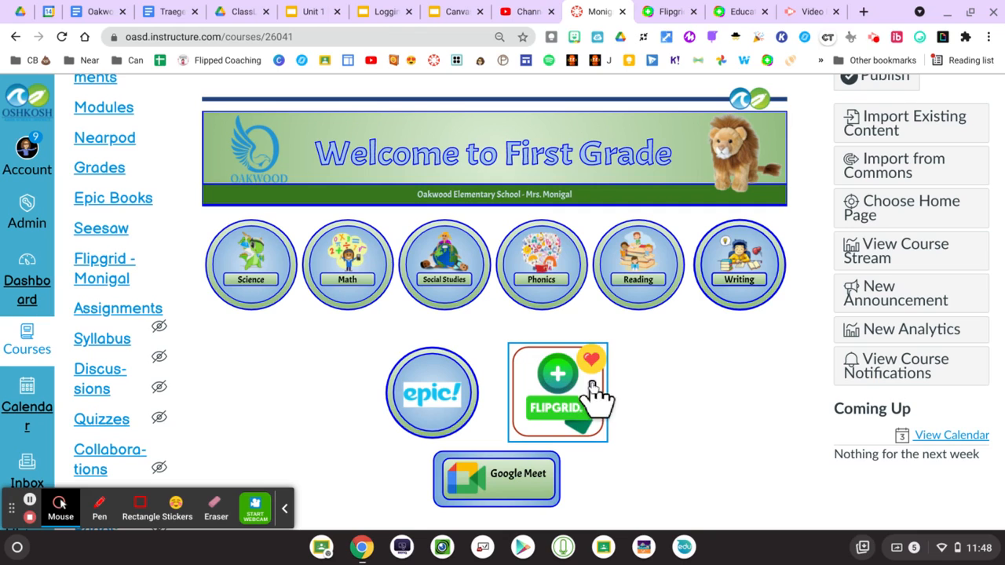
scroll(336, 422, up, 3)
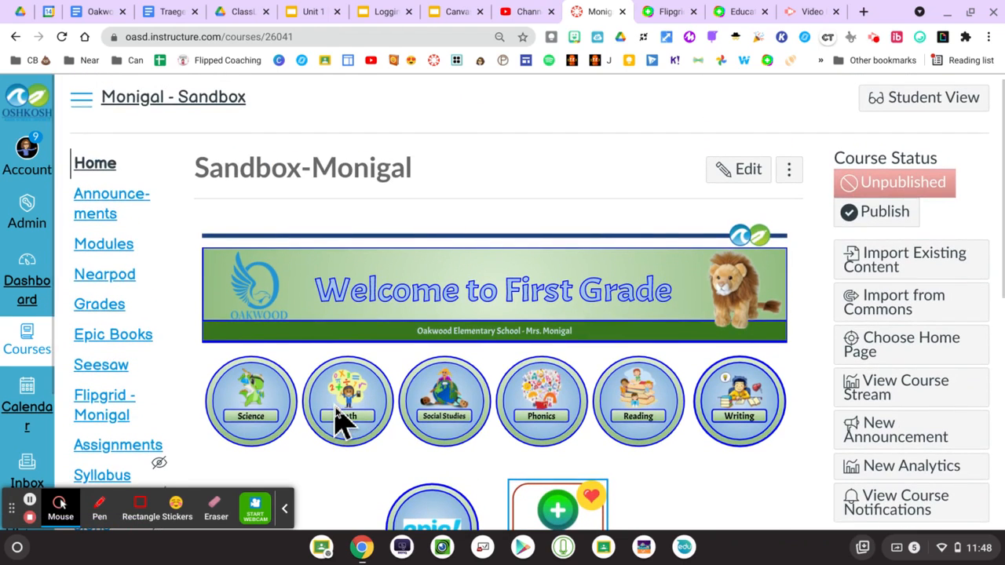
scroll(98, 291, down, 5)
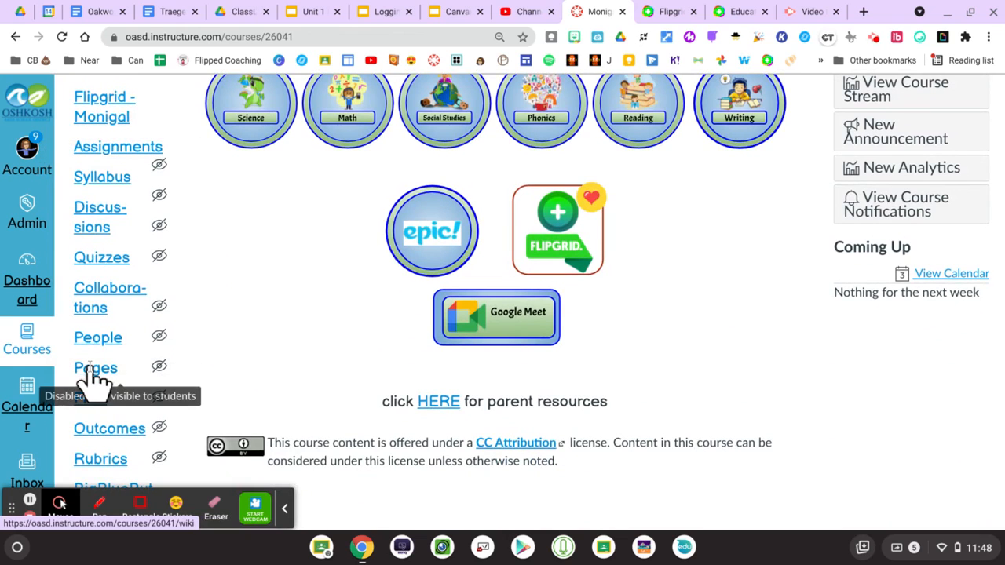
scroll(236, 338, up, 5)
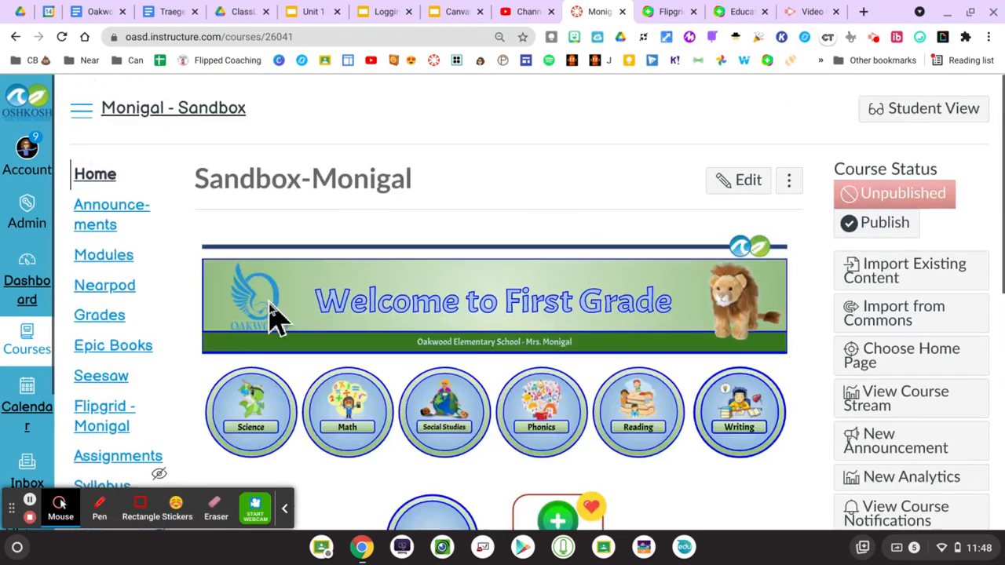
scroll(182, 333, down, 5)
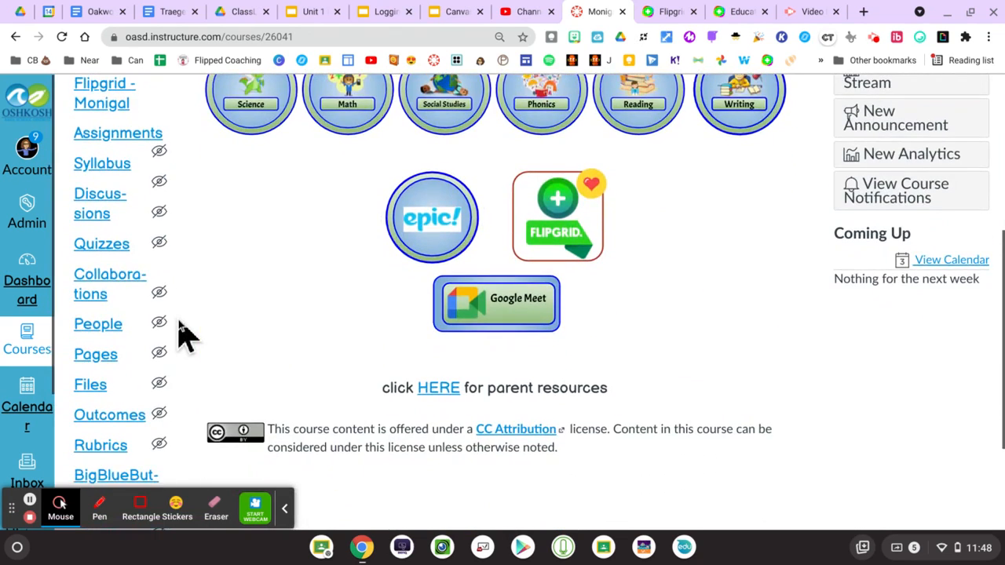
scroll(183, 333, down, 1)
- Create a new course page from Pages > View All Pages titled 'Flipgrid'
click(88, 313)
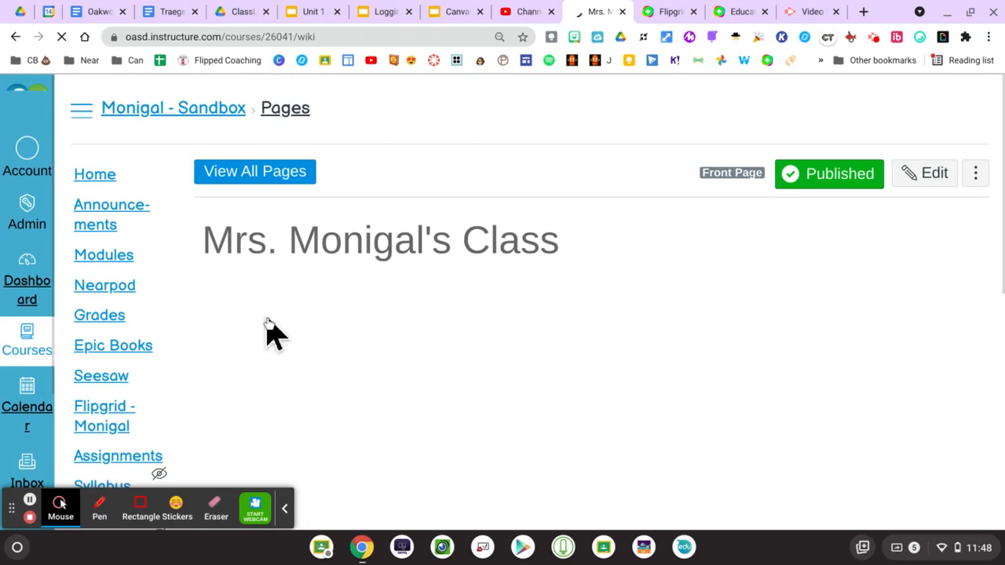
click(275, 193)
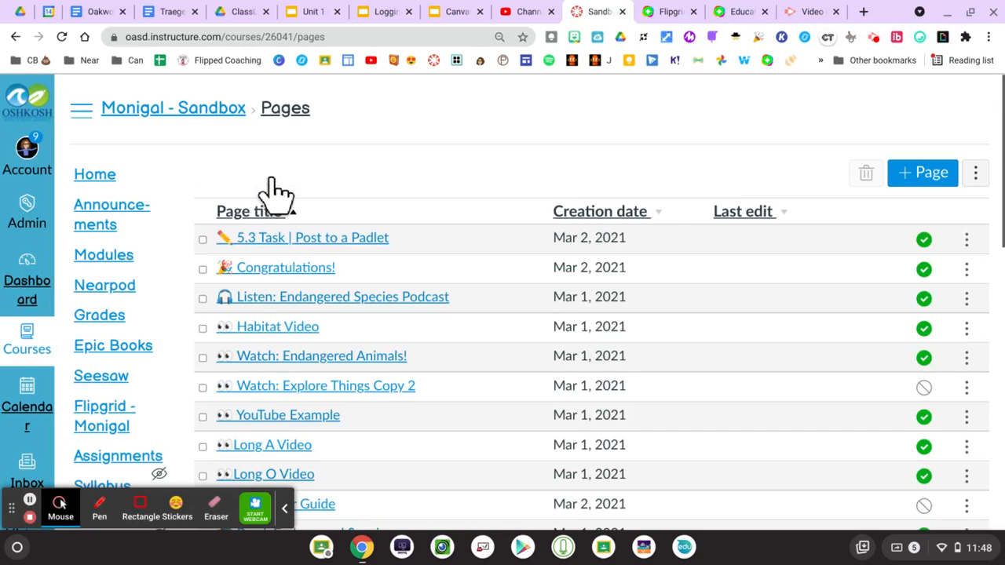
click(928, 179)
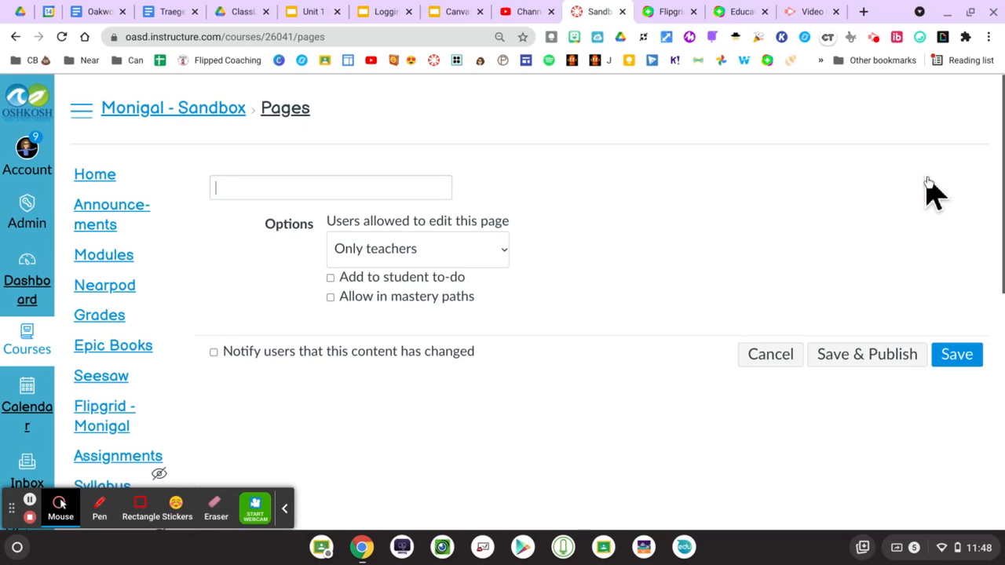
click(360, 186)
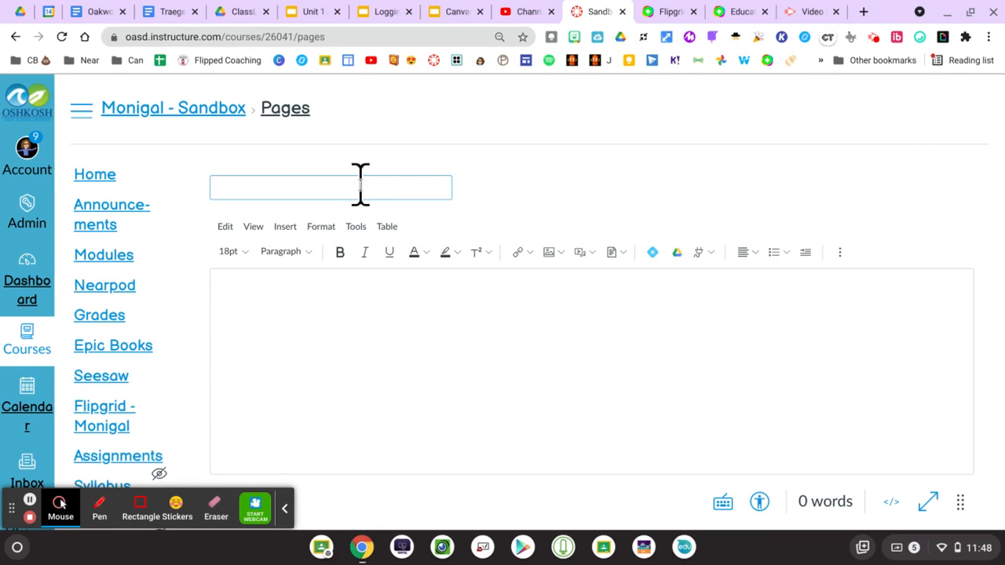
text(Flipgrid)
click(318, 308)
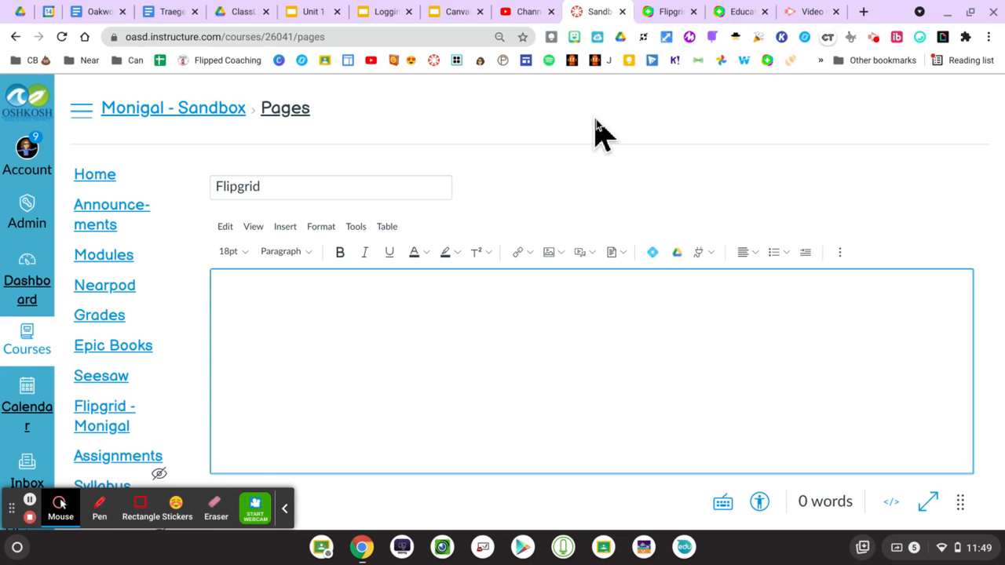
- Copy the Favorite Foods topic's embed code from the 5th Grade 2020 group's sharing options
click(665, 19)
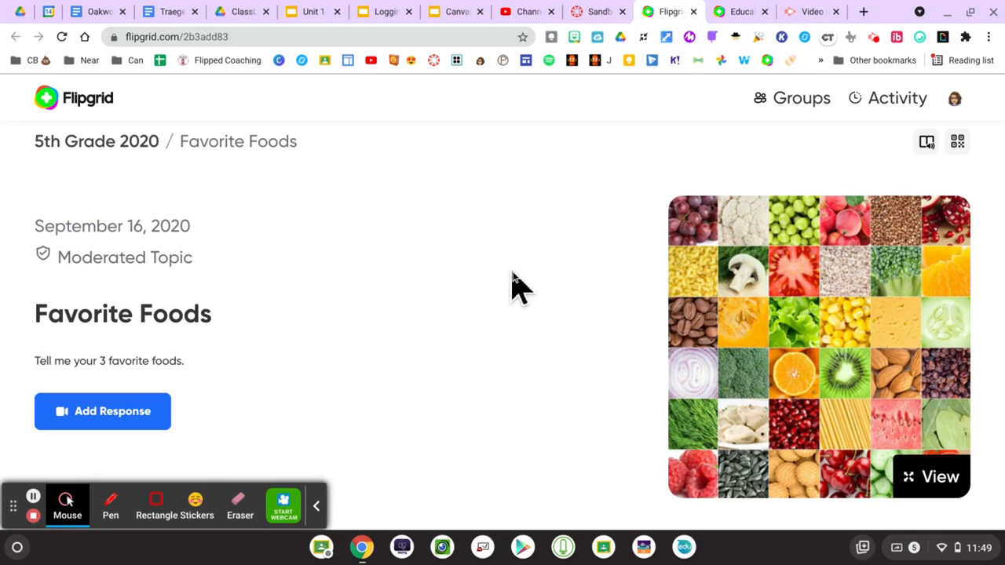
click(731, 15)
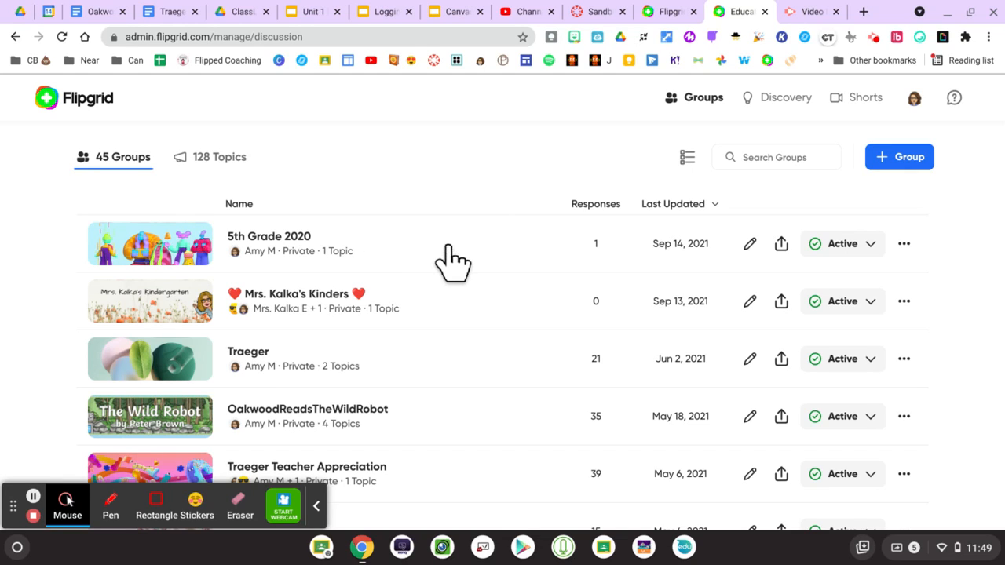
click(277, 241)
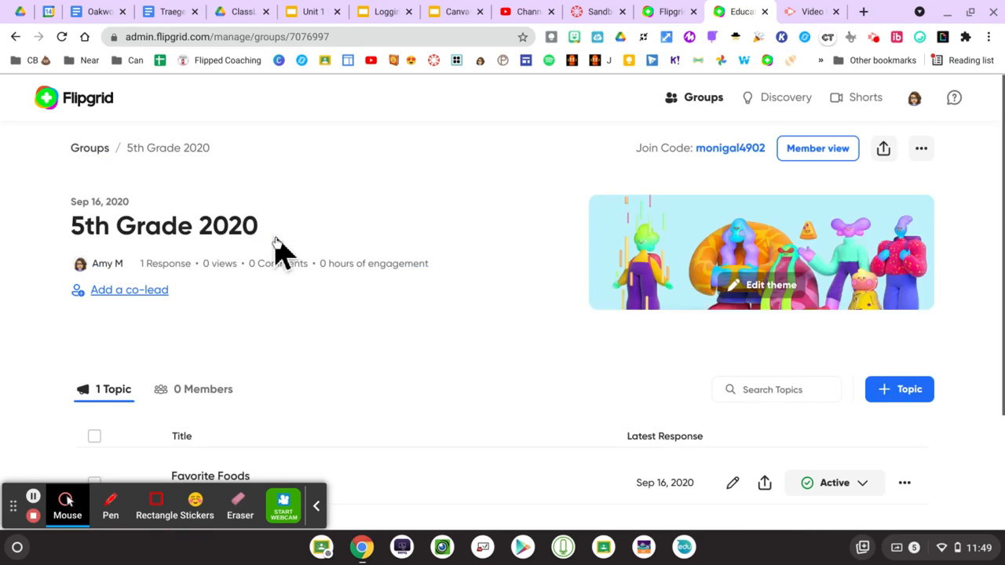
scroll(480, 244, down, 3)
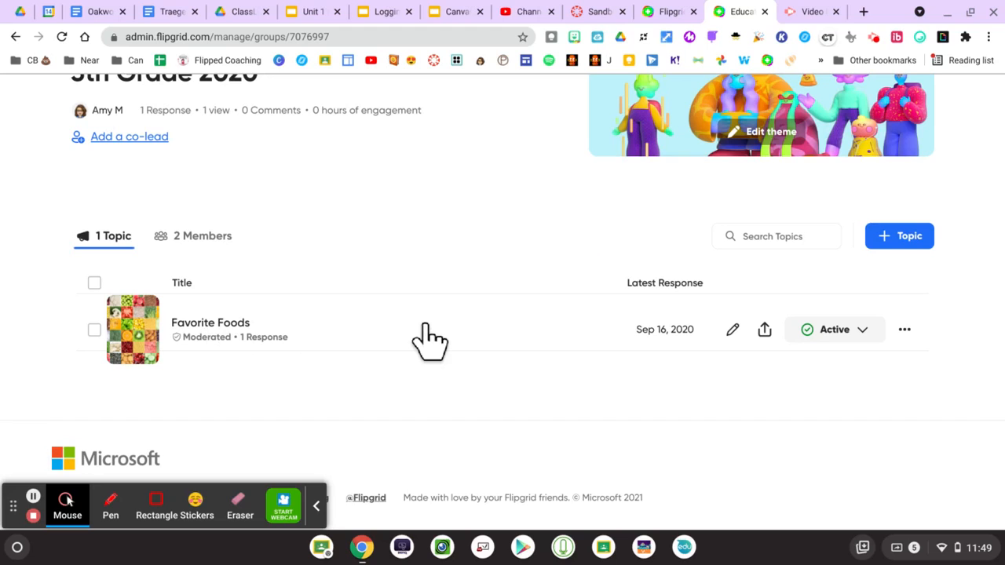
click(765, 329)
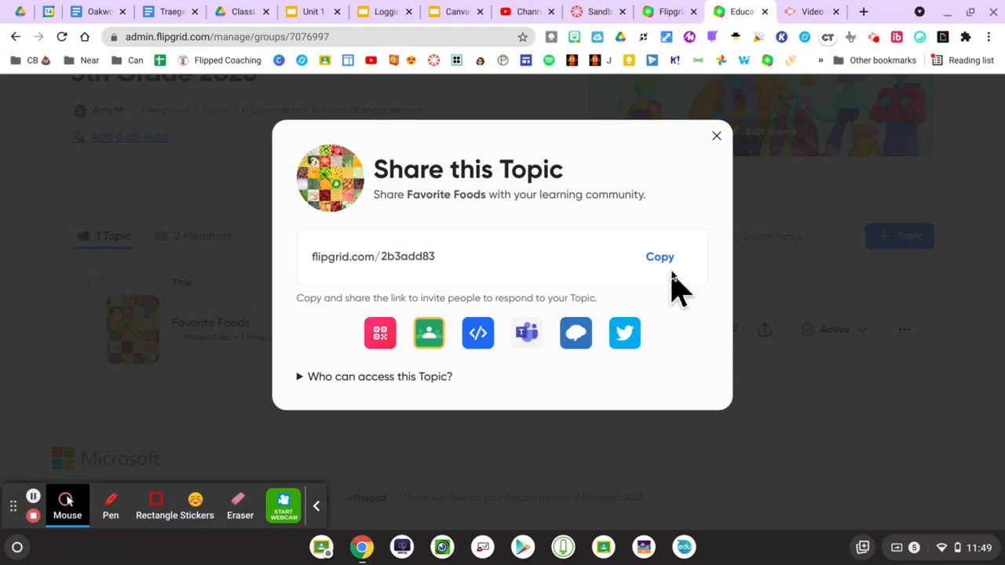
click(480, 339)
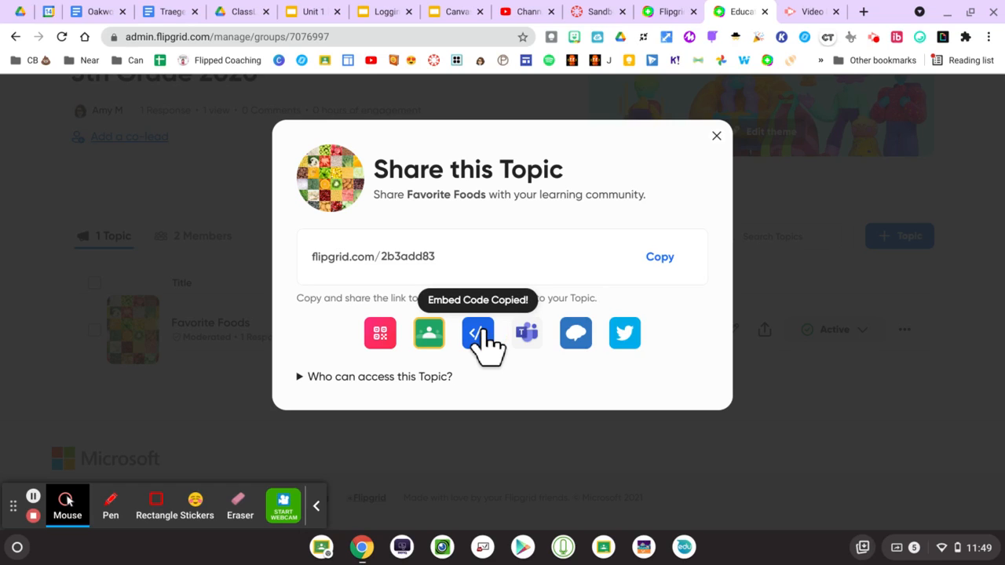
- Back in the Canvas Sandbox tab, open the Embed dialog from the editor's overflow tools on the new Flipgrid page
click(600, 18)
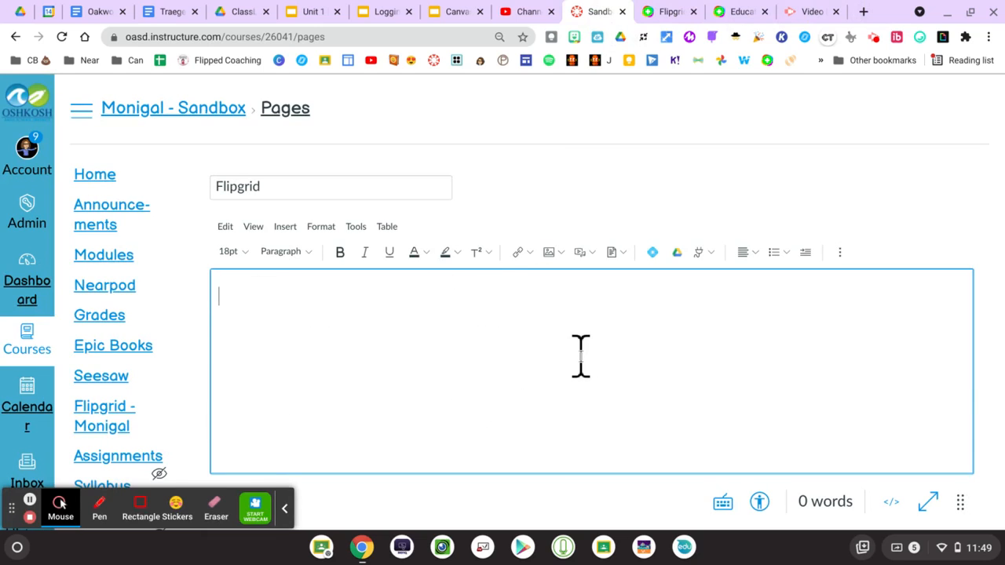
scroll(581, 358, down, 1)
scroll(581, 358, up, 1)
click(290, 228)
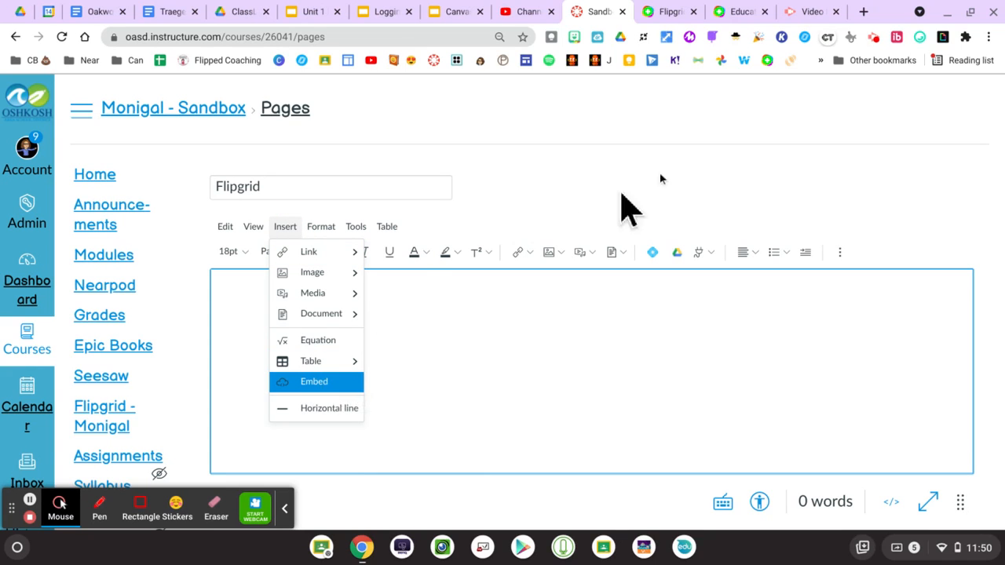
click(701, 163)
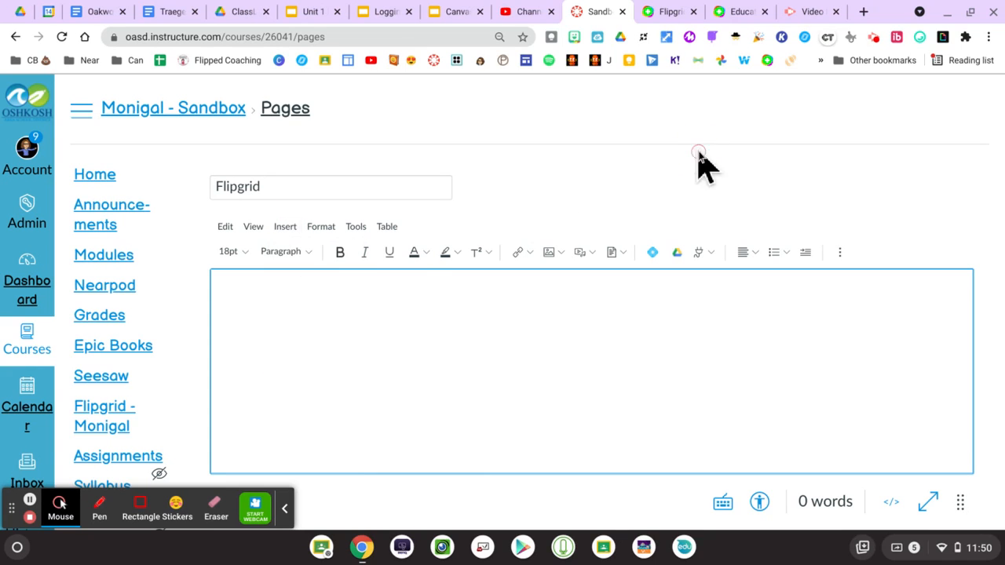
click(844, 254)
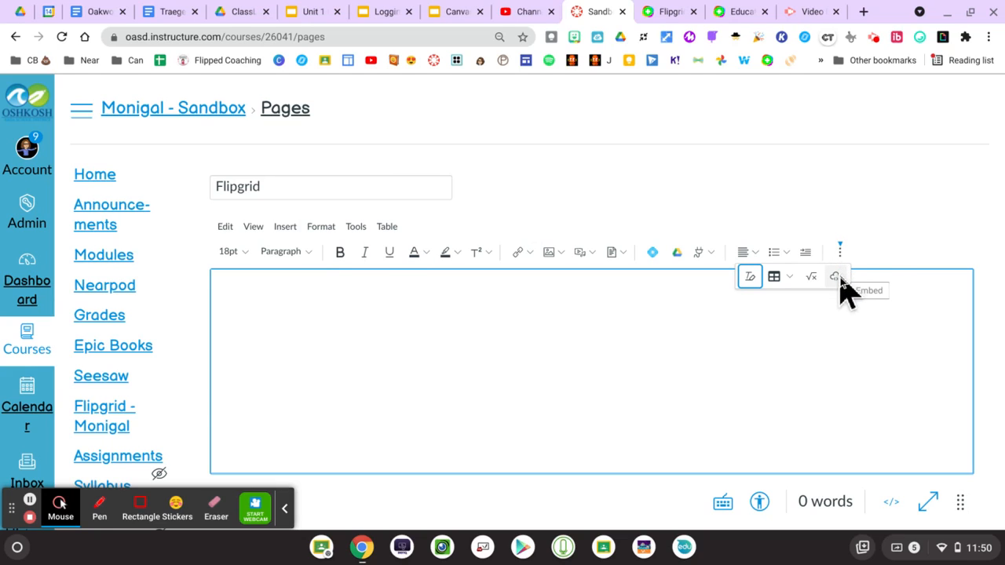
click(837, 278)
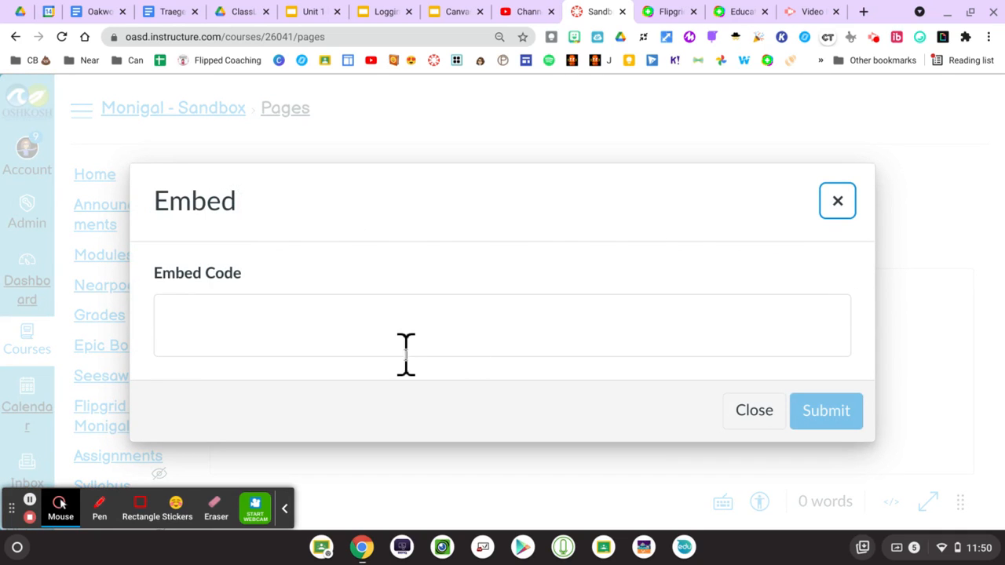
- Paste the copied Flipgrid iframe code into Embed Code and submit it to insert the Favorite Foods topic
click(390, 314)
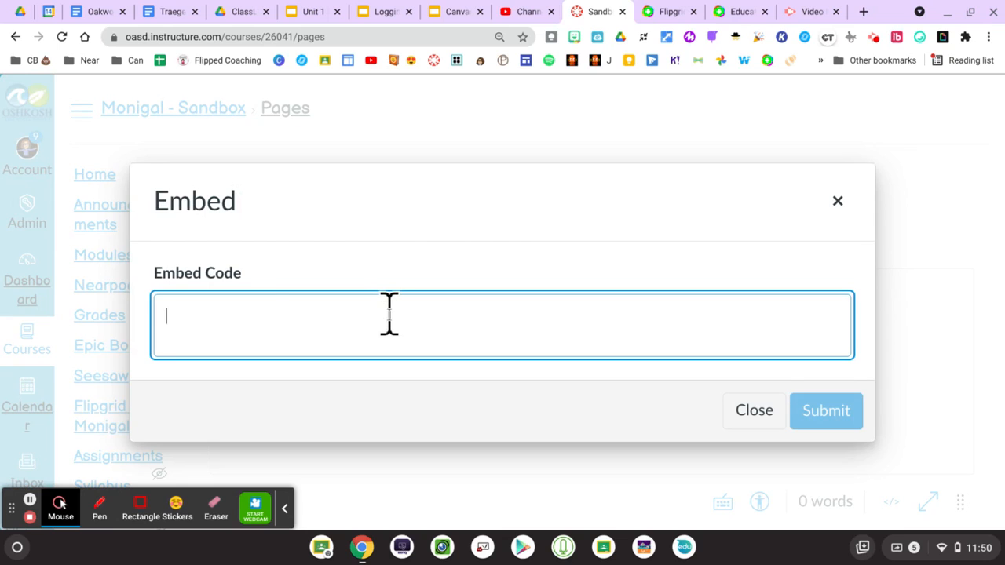
scroll(389, 314, up, 2)
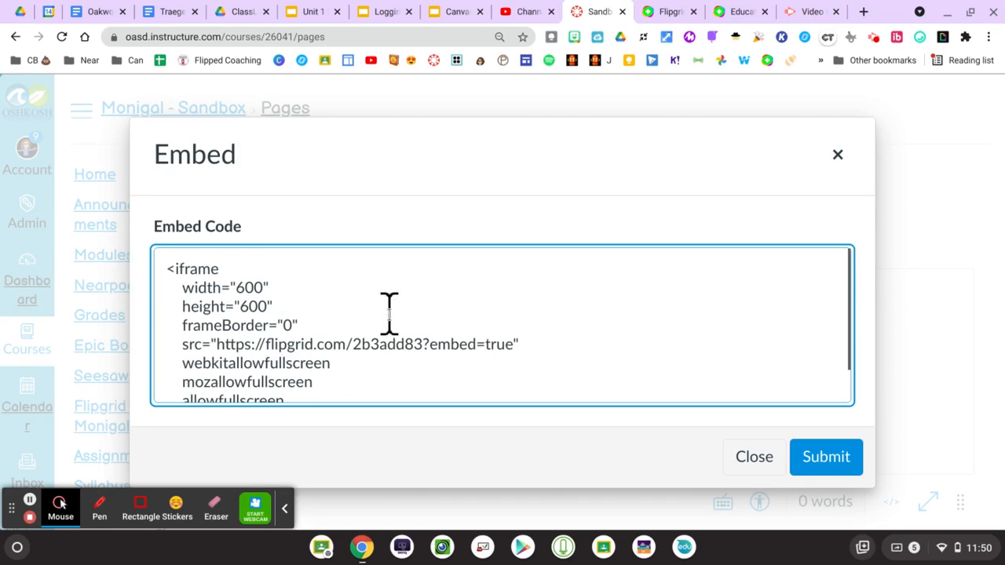
scroll(390, 314, down, 2)
scroll(389, 315, up, 2)
scroll(389, 314, down, 2)
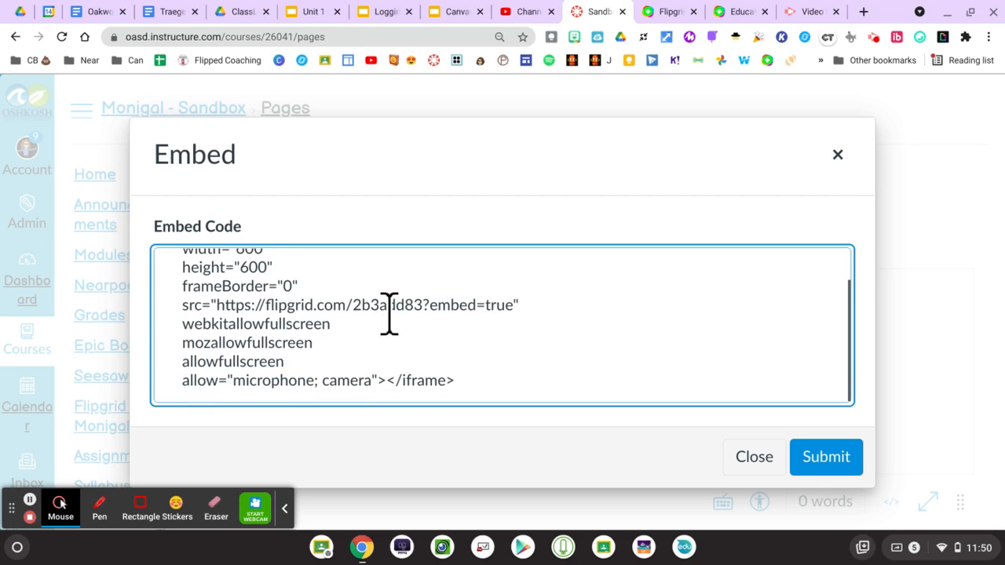
click(831, 469)
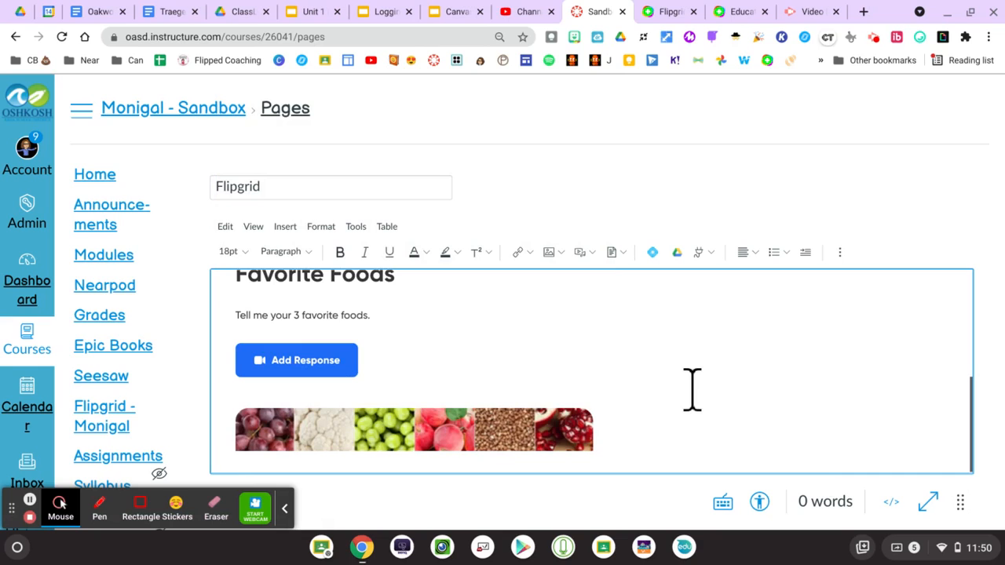
- Save the Flipgrid page with the embedded Favorite Foods topic
scroll(692, 390, up, 2)
scroll(692, 390, down, 1)
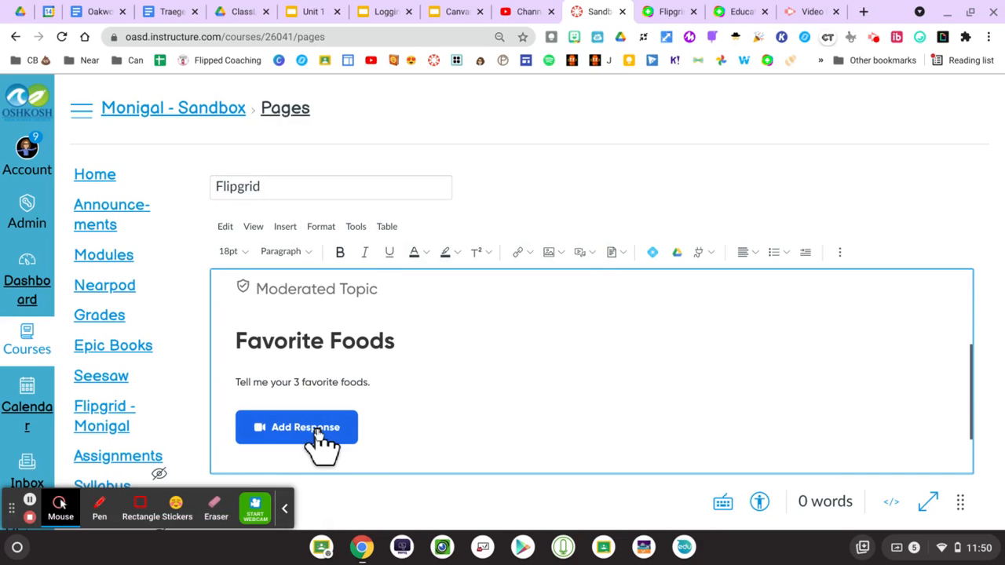
scroll(796, 340, down, 1)
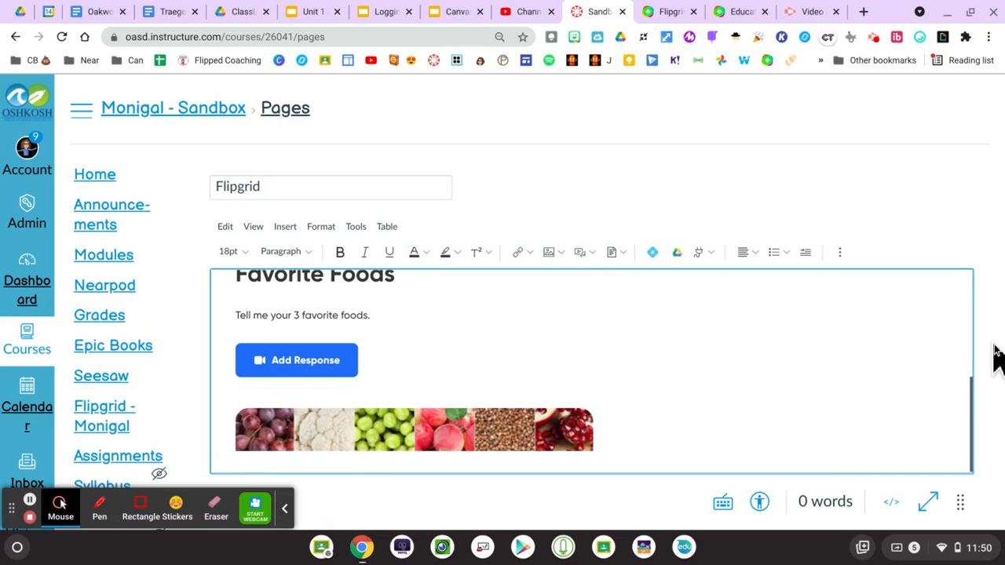
scroll(994, 359, down, 2)
click(957, 476)
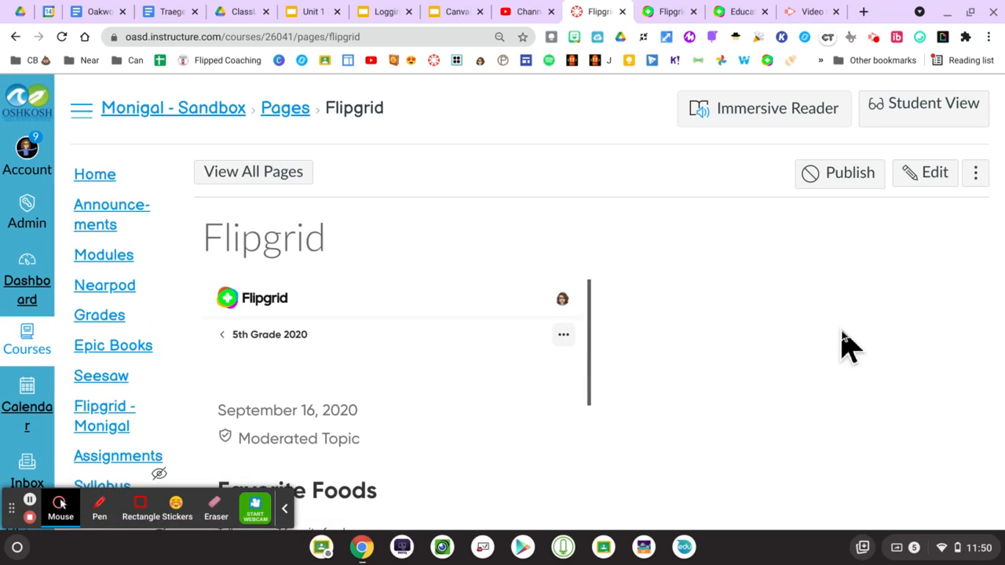
- Review the embedded Favorite Foods topic on the saved page, then return to the course Home
scroll(824, 347, down, 3)
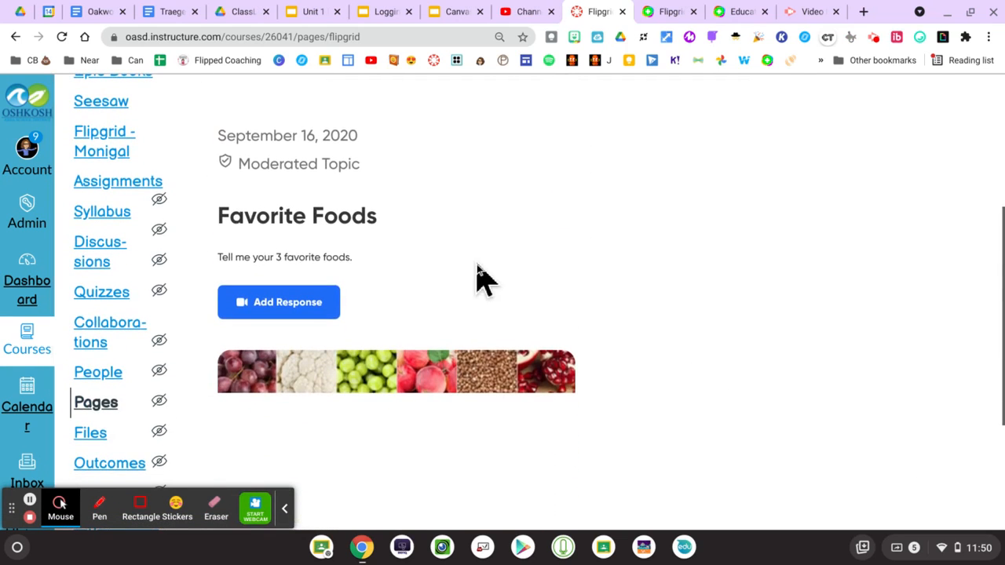
scroll(479, 280, down, 3)
scroll(478, 280, up, 5)
scroll(478, 281, down, 10)
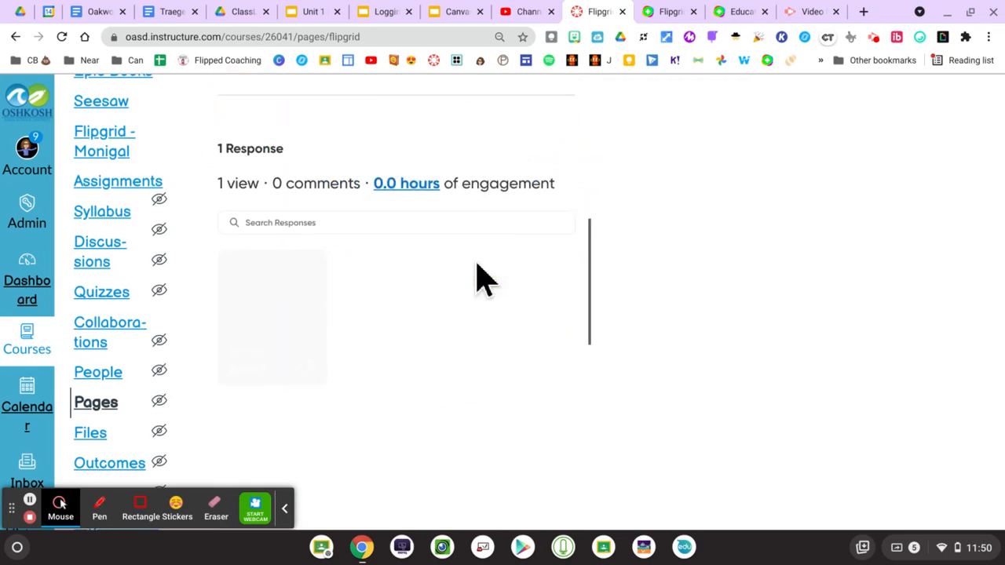
mouse_move(226, 159)
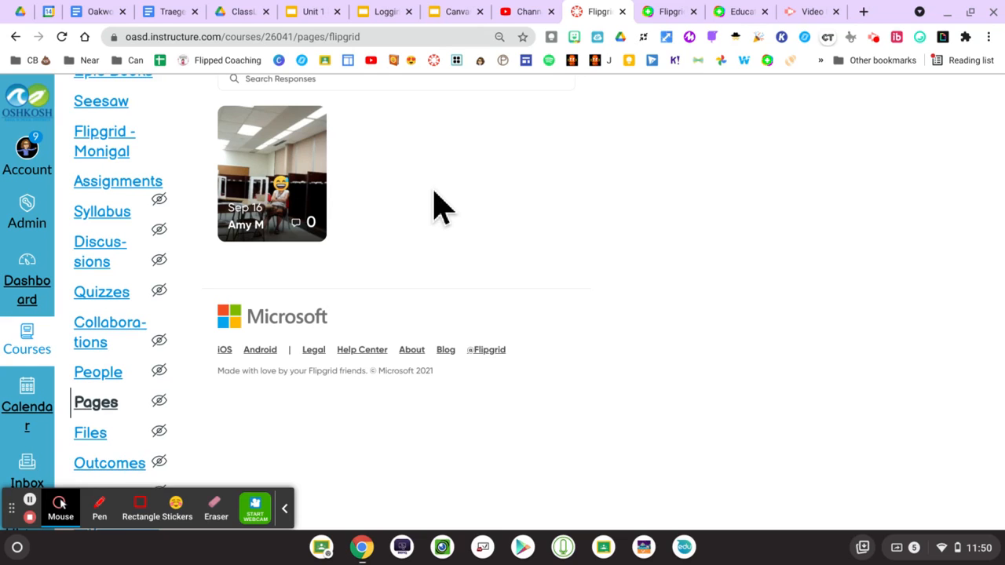
scroll(440, 208, up, 10)
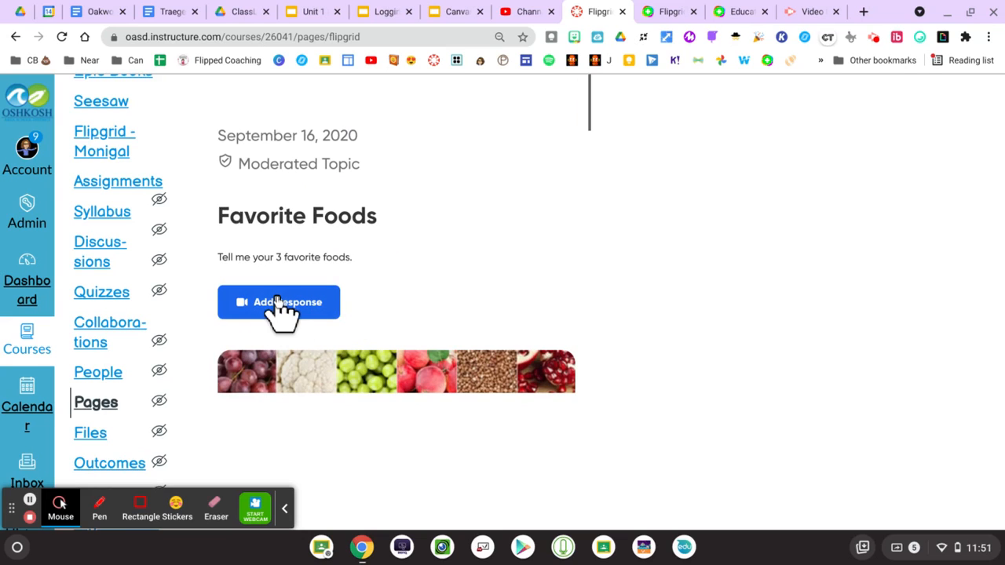
scroll(534, 312, down, 4)
scroll(534, 312, up, 4)
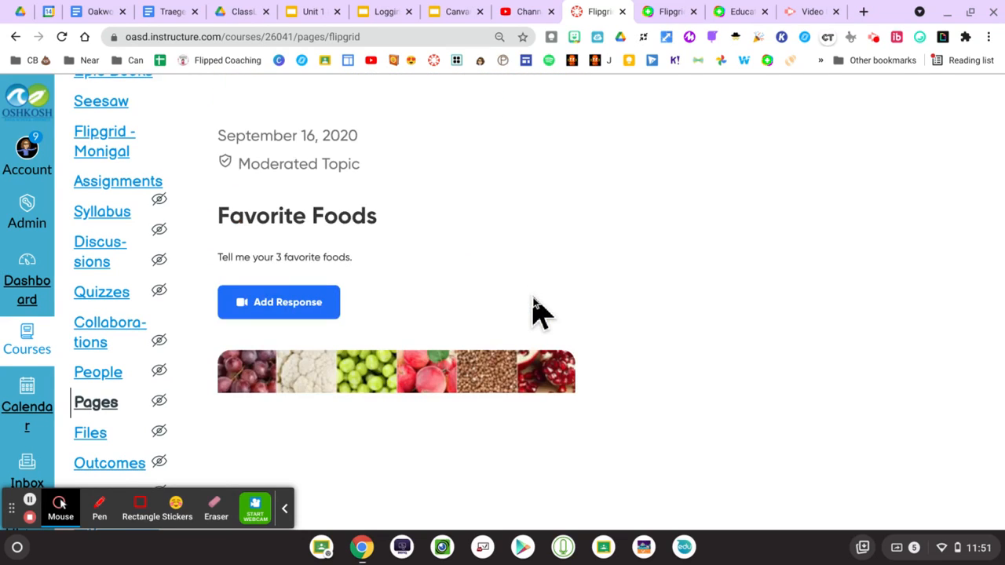
scroll(792, 420, up, 3)
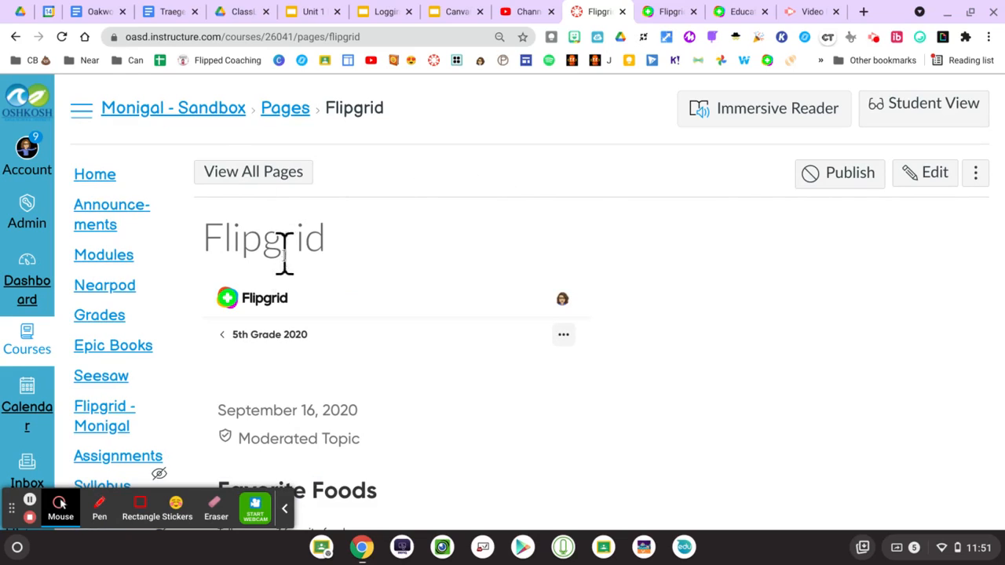
click(106, 182)
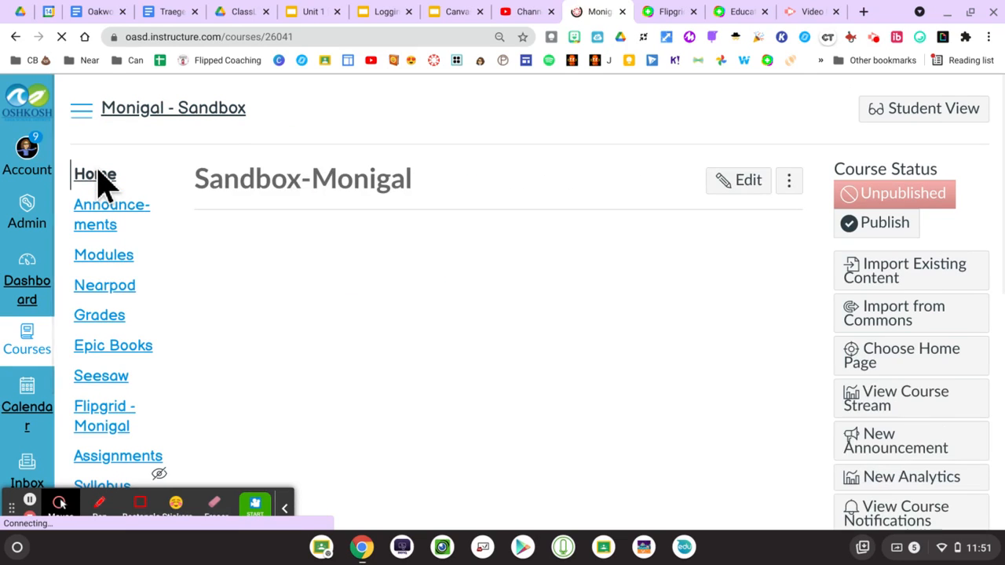
- Start editing the Sandbox-Monigal course home page with its Welcome to First Grade banner
scroll(663, 308, down, 3)
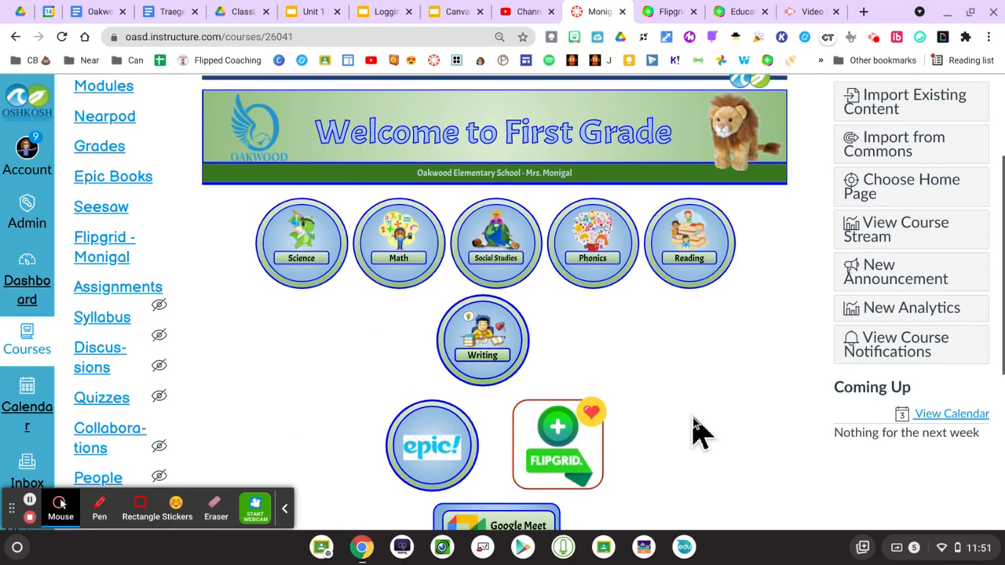
scroll(695, 431, up, 3)
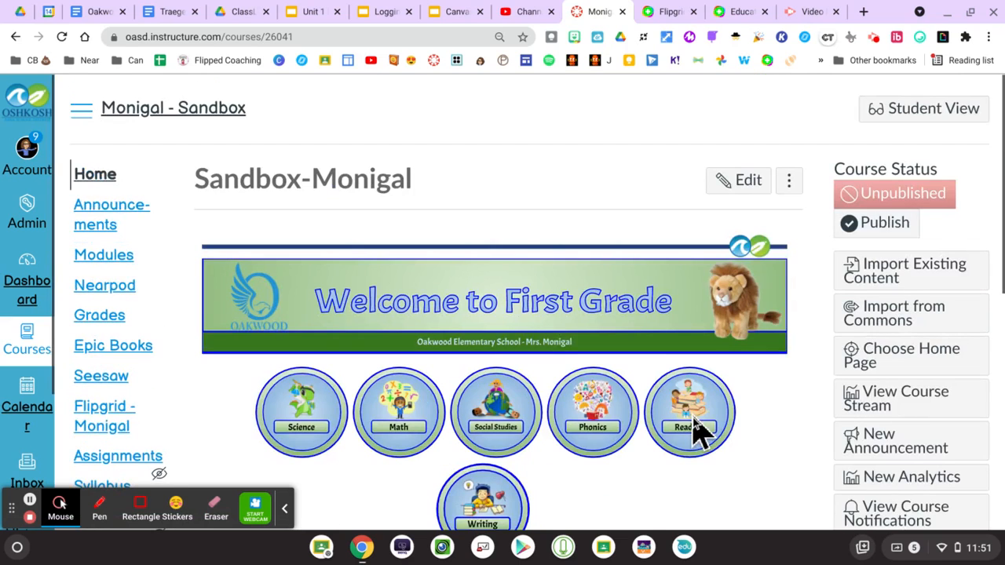
click(739, 187)
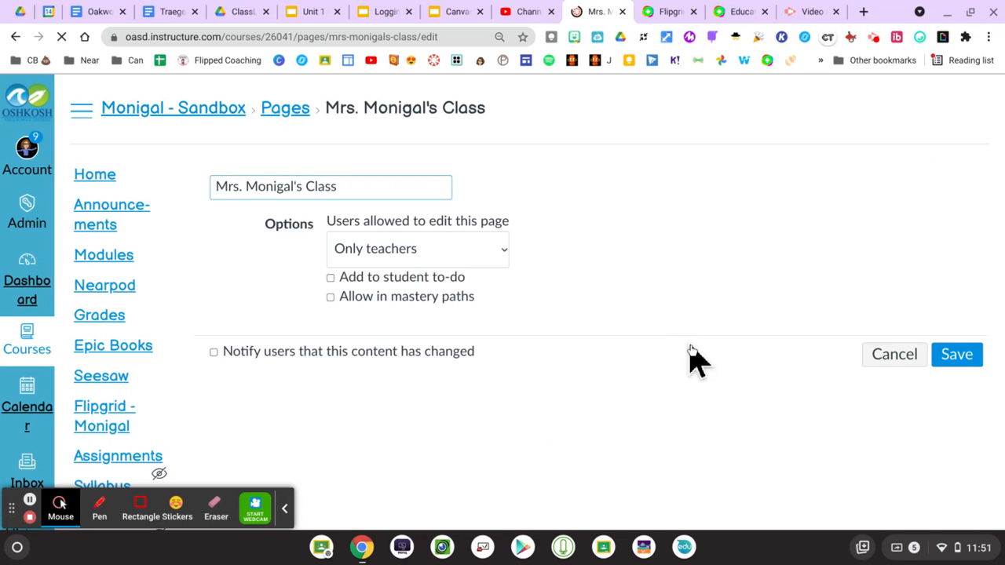
- Remove the existing link from the Flipgrid button image on the home page
scroll(691, 358, down, 5)
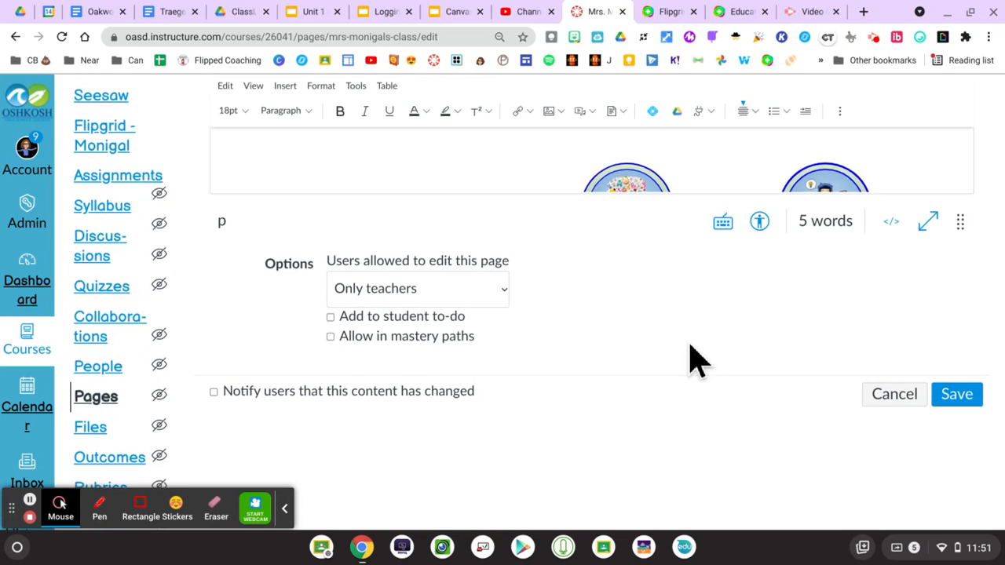
scroll(691, 357, up, 1)
scroll(700, 212, down, 1)
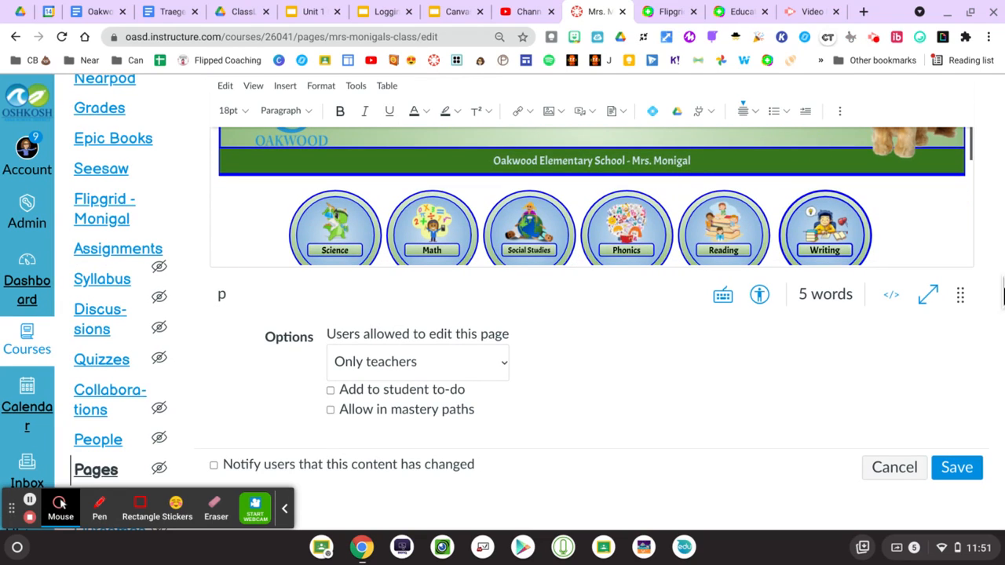
drag(966, 294, 970, 476)
click(659, 334)
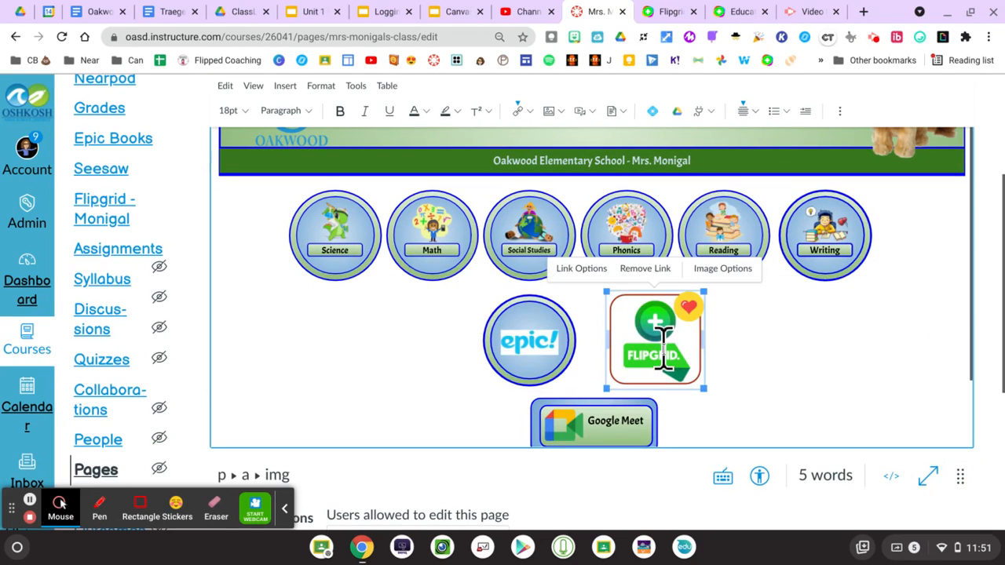
click(648, 270)
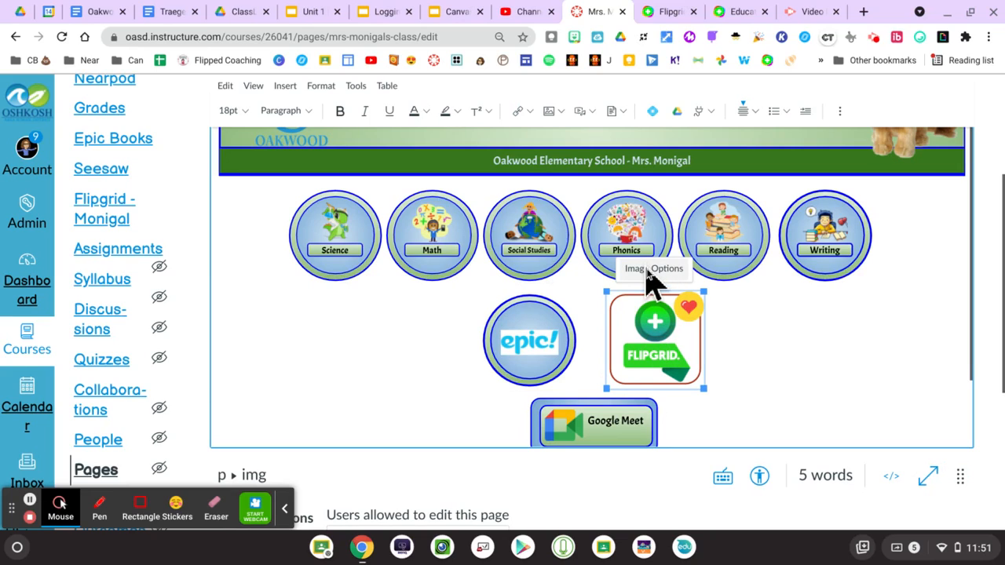
- With the Flipgrid image selected, bring up the Course Links panel from the Link menu
click(812, 364)
click(650, 346)
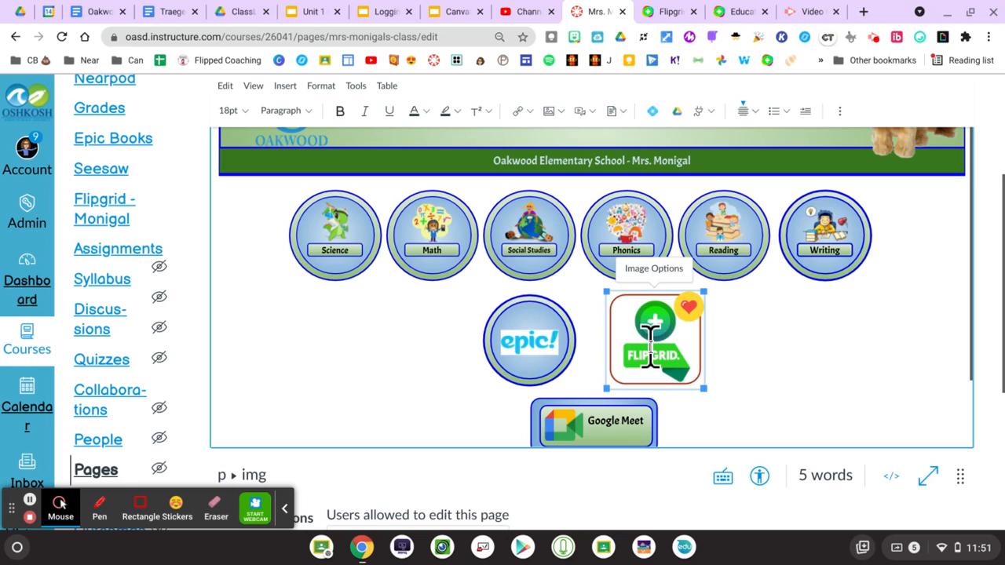
click(529, 111)
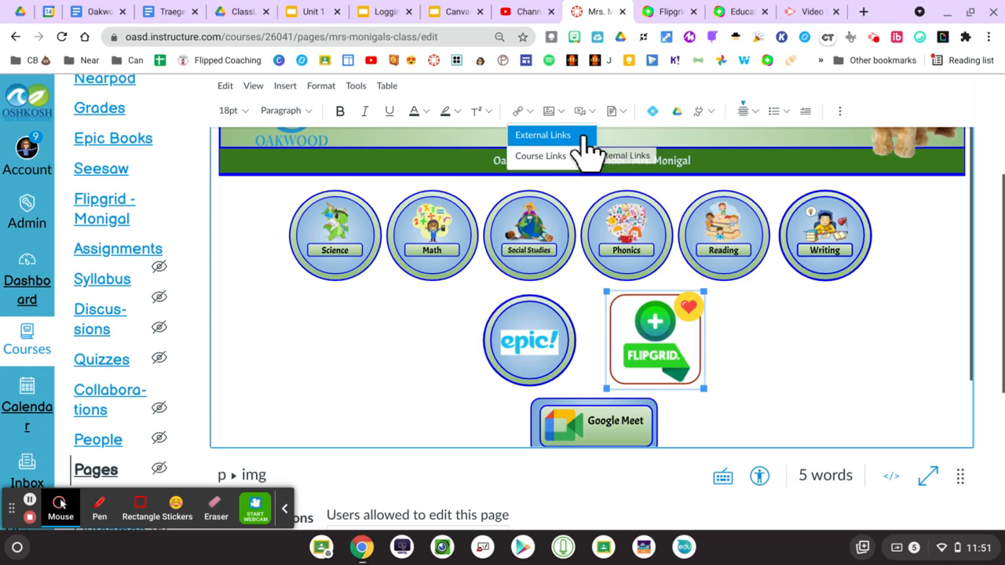
click(537, 164)
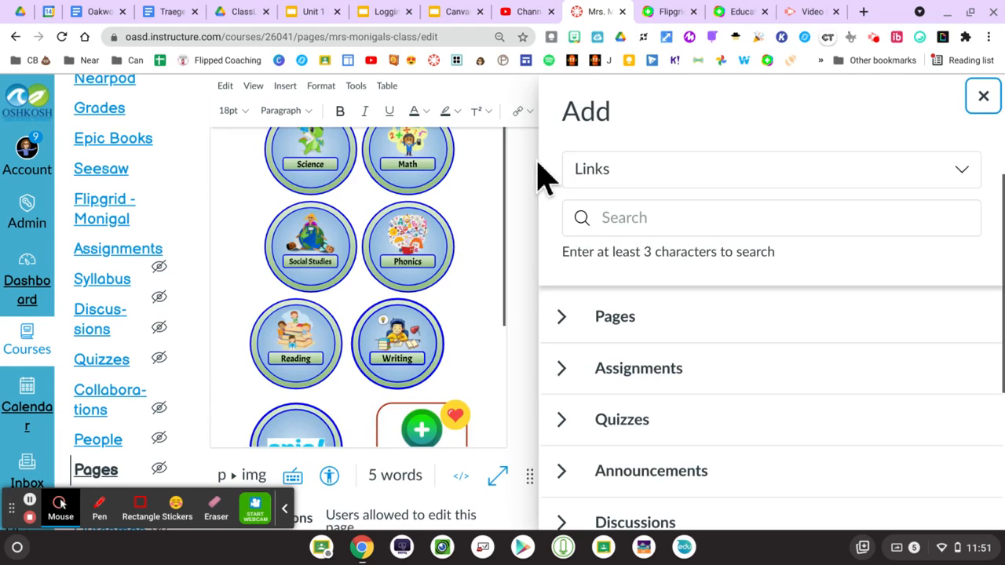
- Search 'flipgrid' under Links, pick the Flipgrid page from Pages, and close the tray
click(739, 172)
click(739, 172)
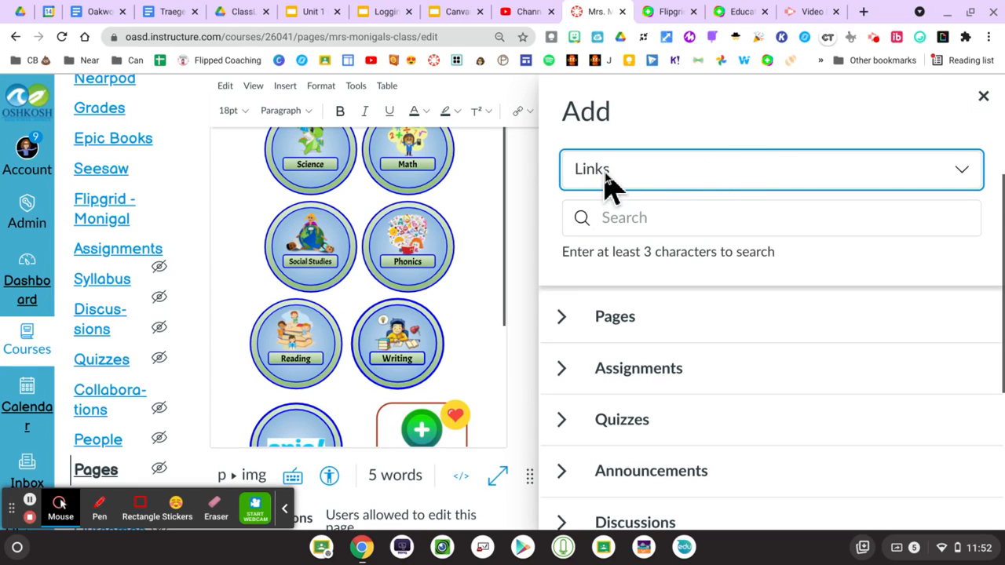
click(649, 210)
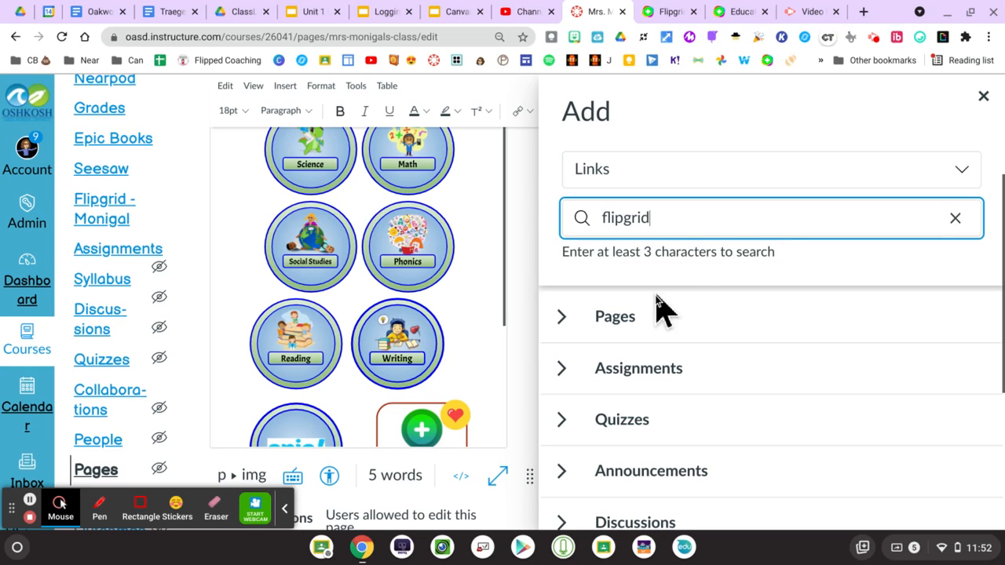
click(562, 318)
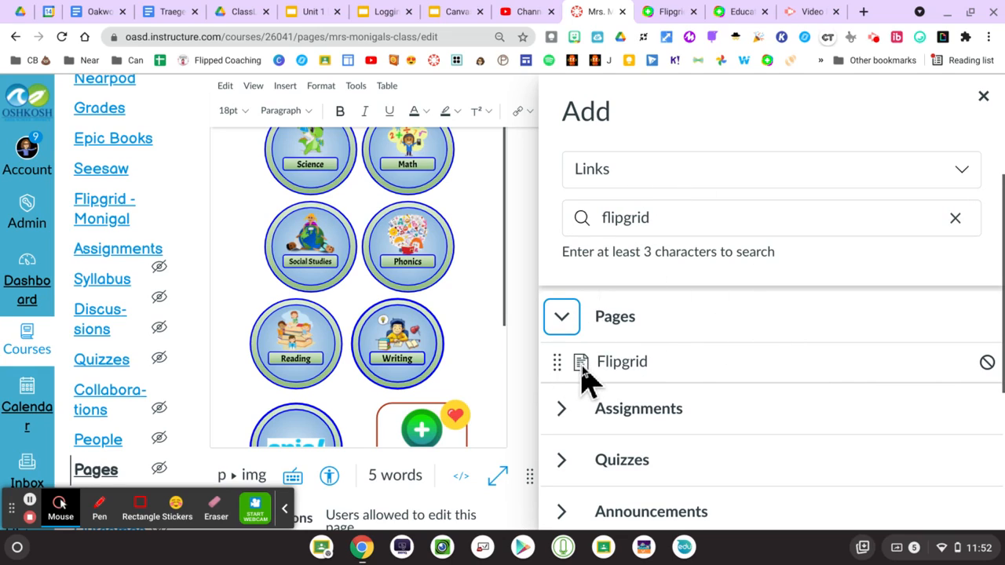
click(621, 366)
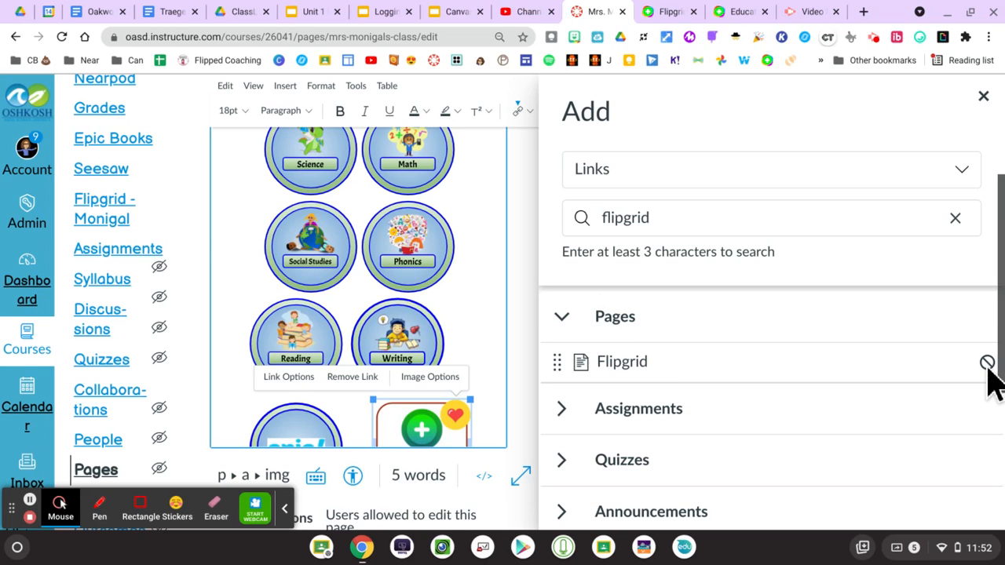
click(521, 419)
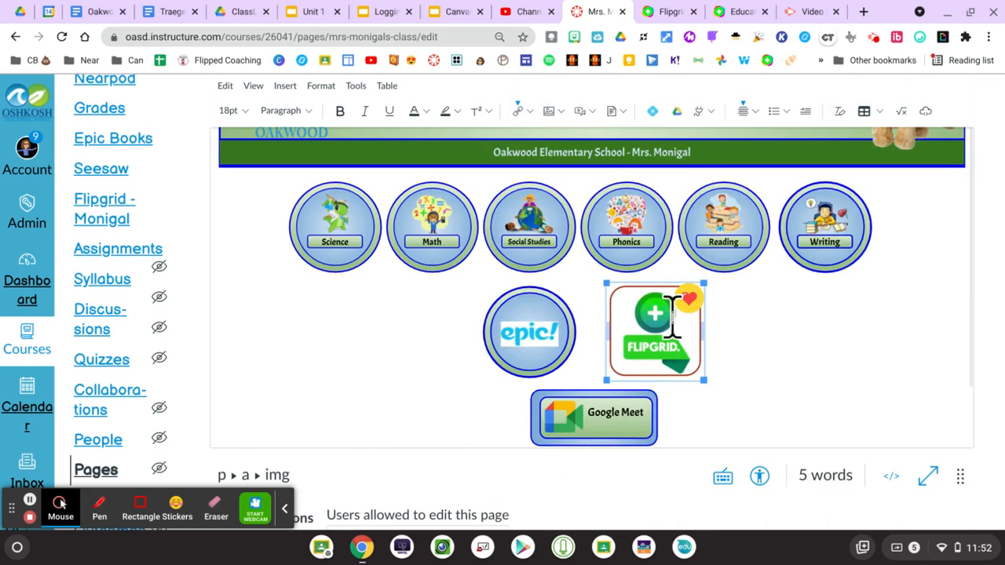
click(658, 313)
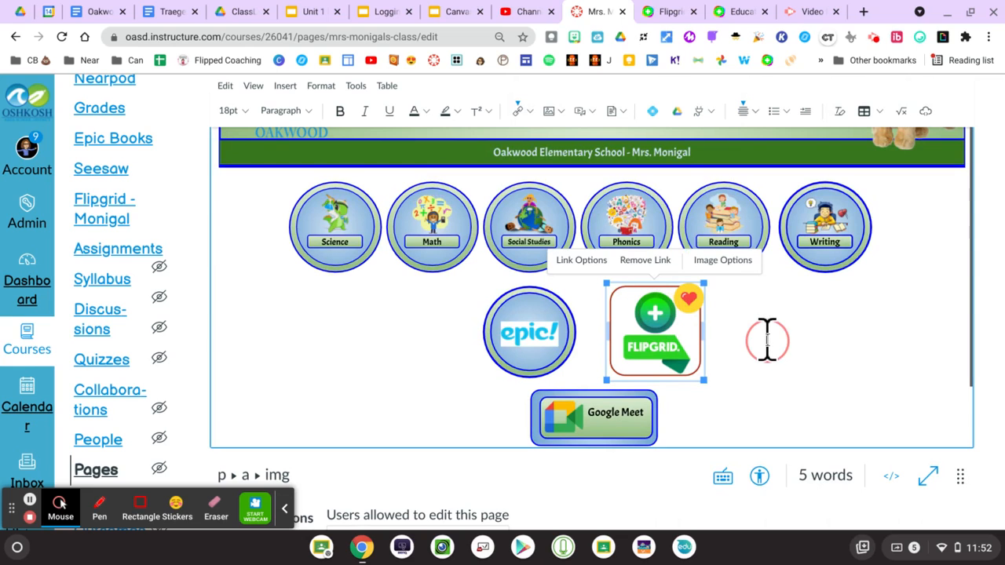
click(767, 339)
scroll(767, 339, down, 2)
scroll(942, 460, down, 1)
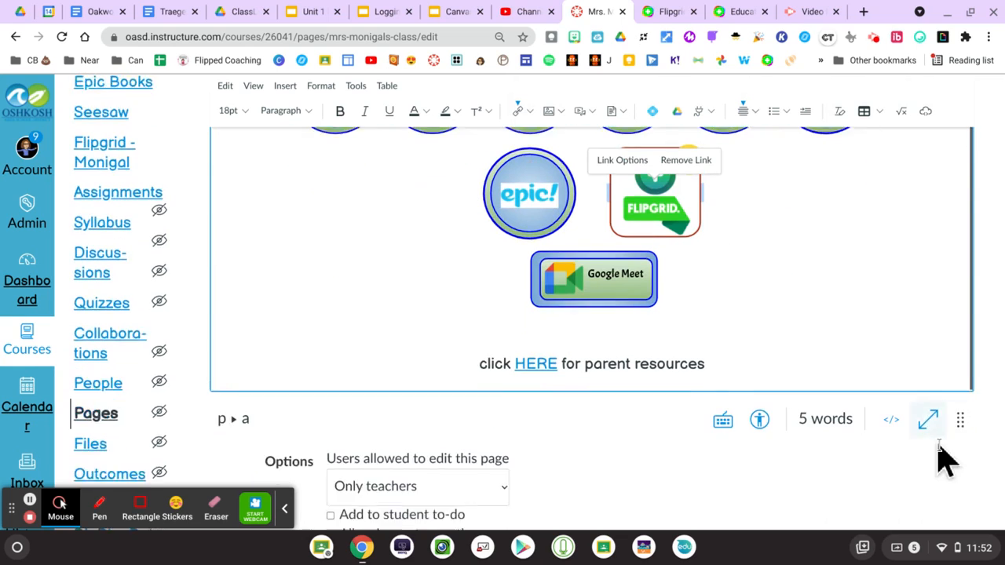
scroll(942, 460, down, 3)
- Save the home page and follow its Flipgrid image to the linked Flipgrid page
click(953, 465)
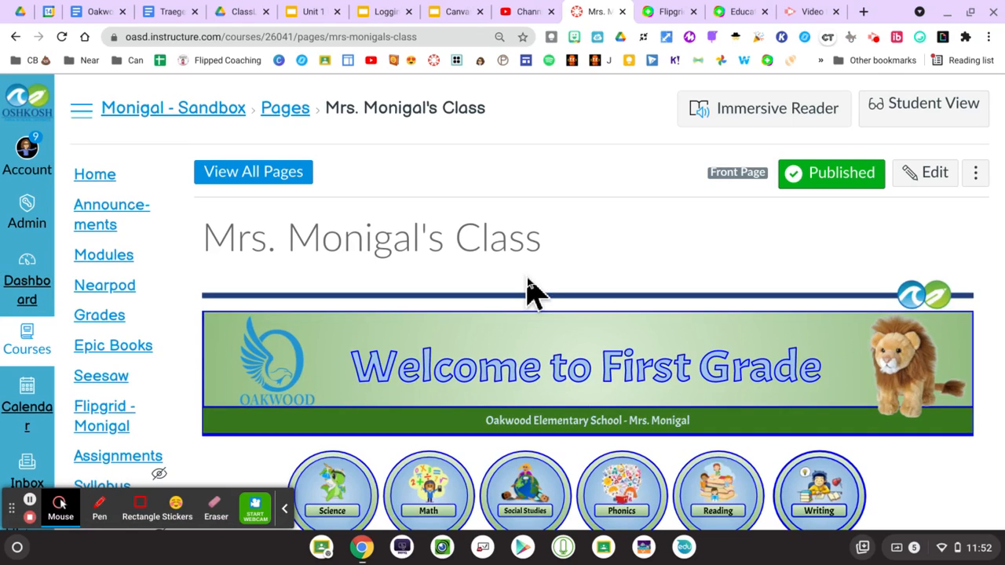
scroll(528, 292, down, 5)
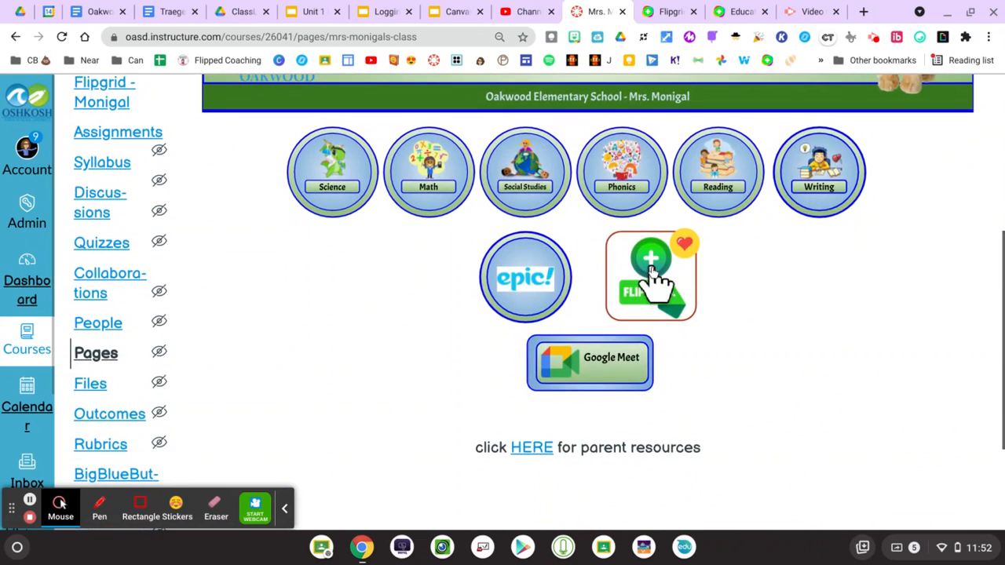
click(664, 287)
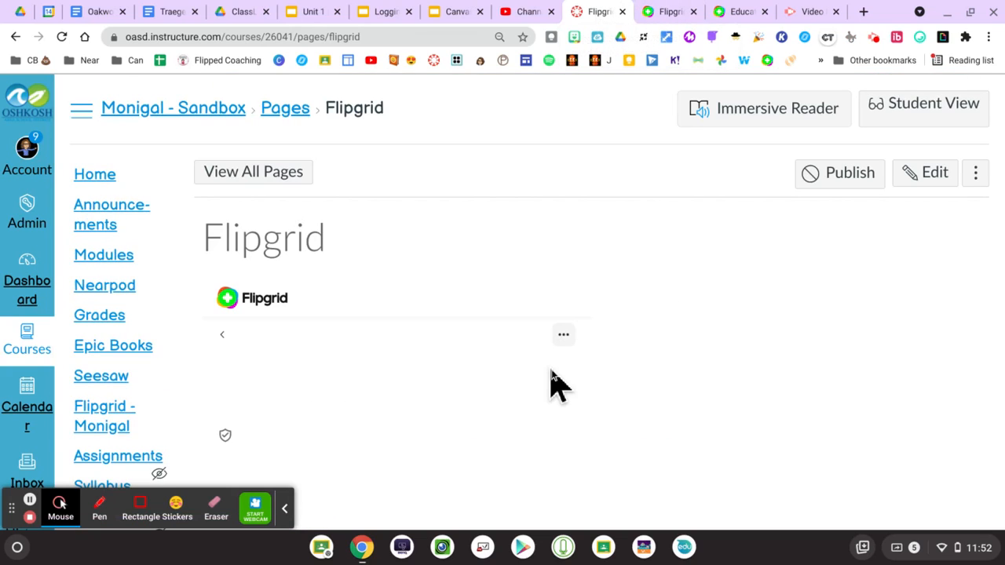
scroll(396, 384, down, 10)
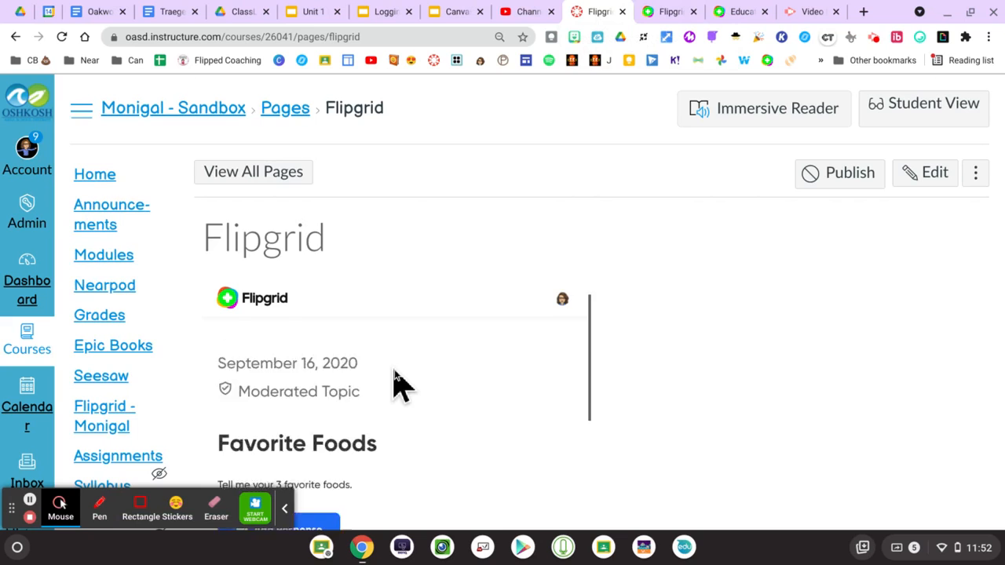
scroll(397, 385, up, 10)
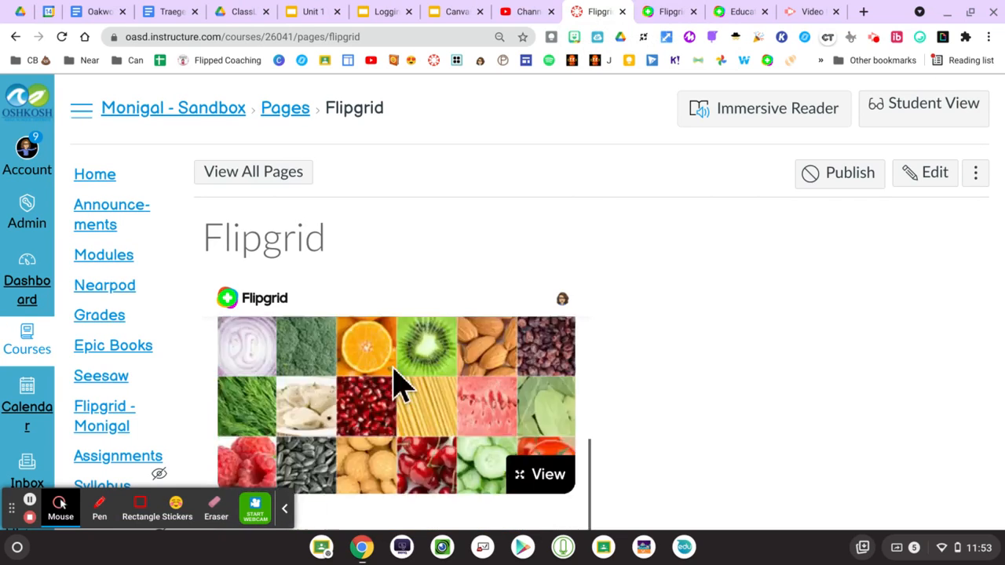
- Publish the Flipgrid page and switch to Student View
click(838, 182)
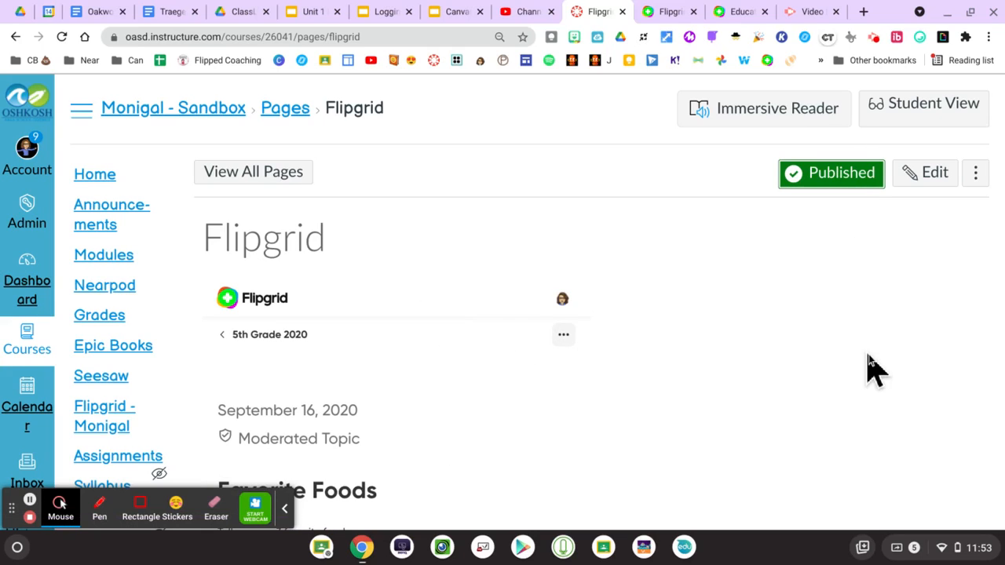
click(904, 114)
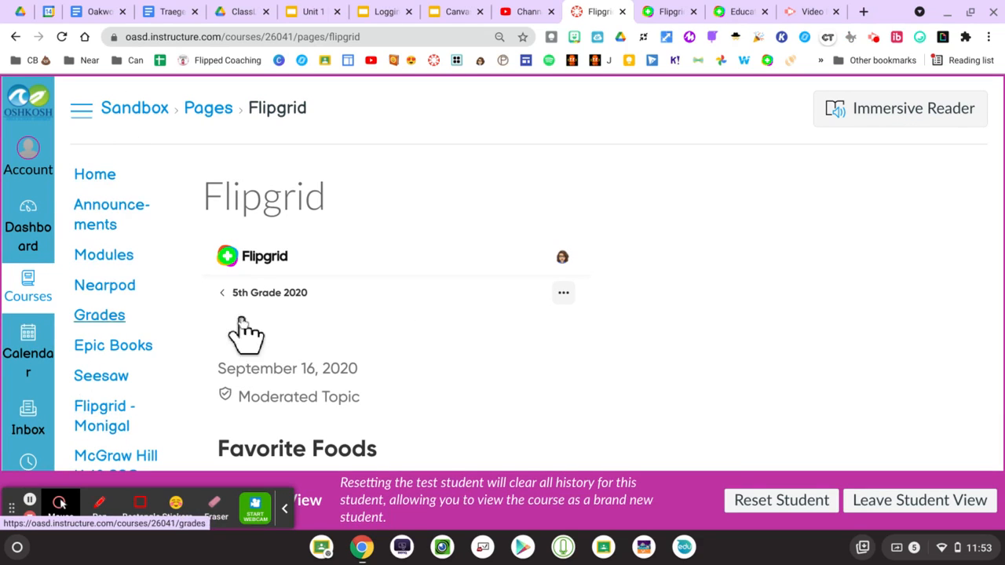
- In Student View, check the Flipgrid page, then go Home and scroll to the Flipgrid image
scroll(833, 315, down, 2)
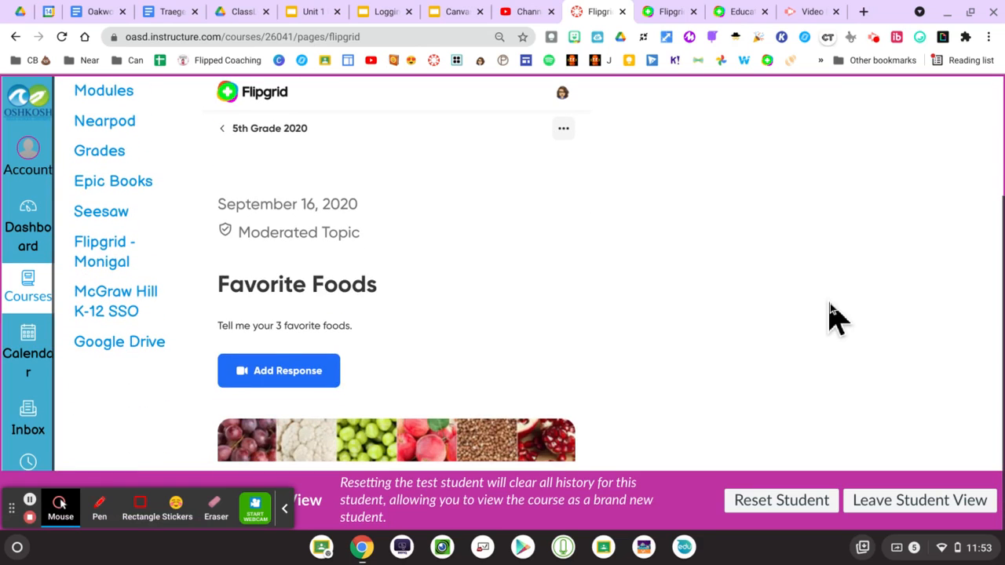
scroll(449, 289, down, 5)
scroll(449, 286, up, 5)
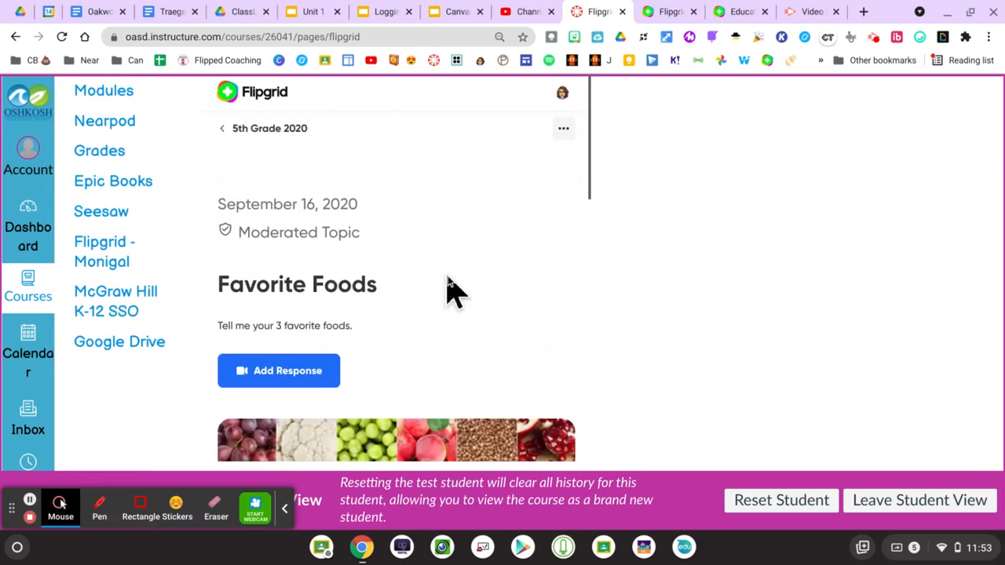
scroll(451, 291, up, 2)
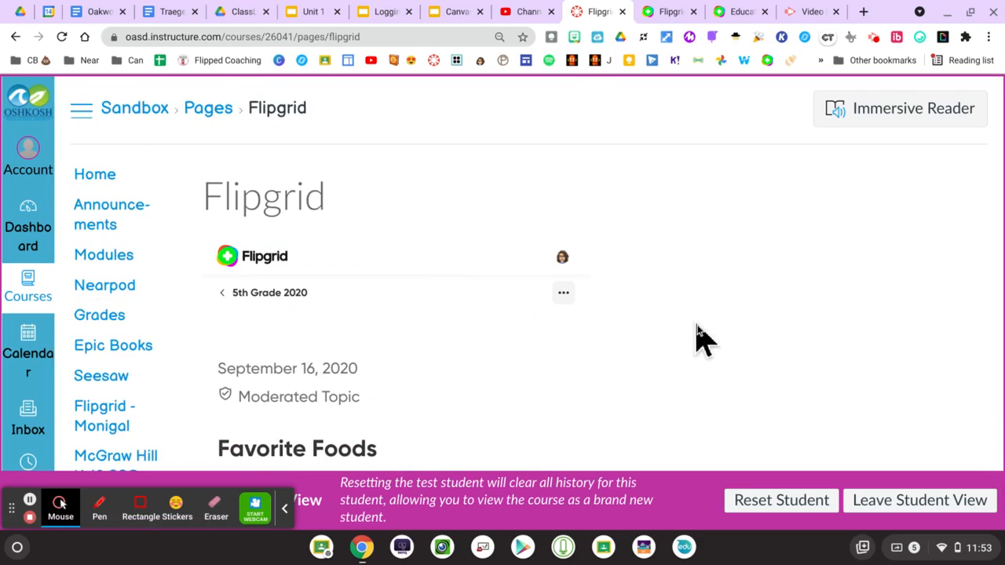
click(100, 183)
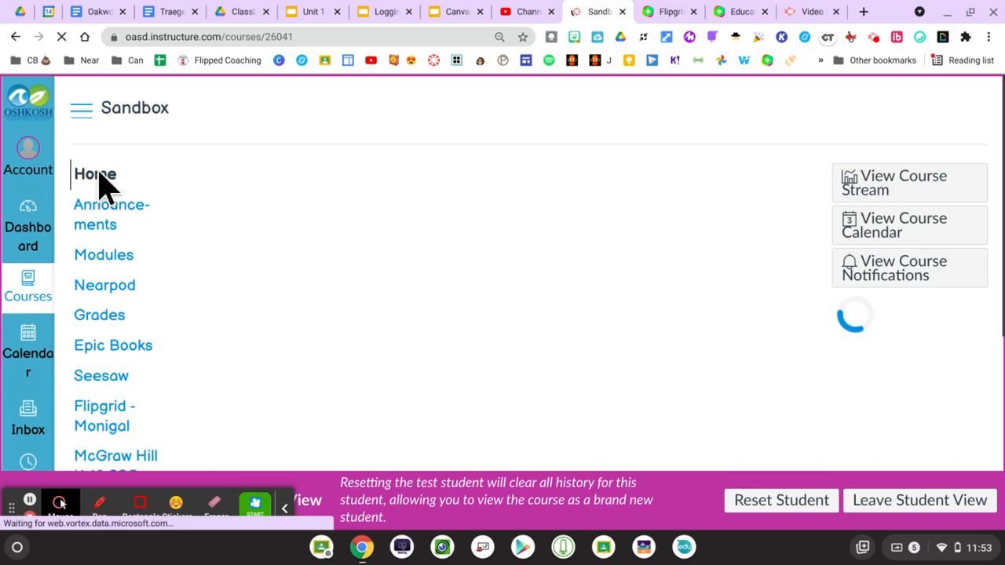
scroll(597, 235, down, 3)
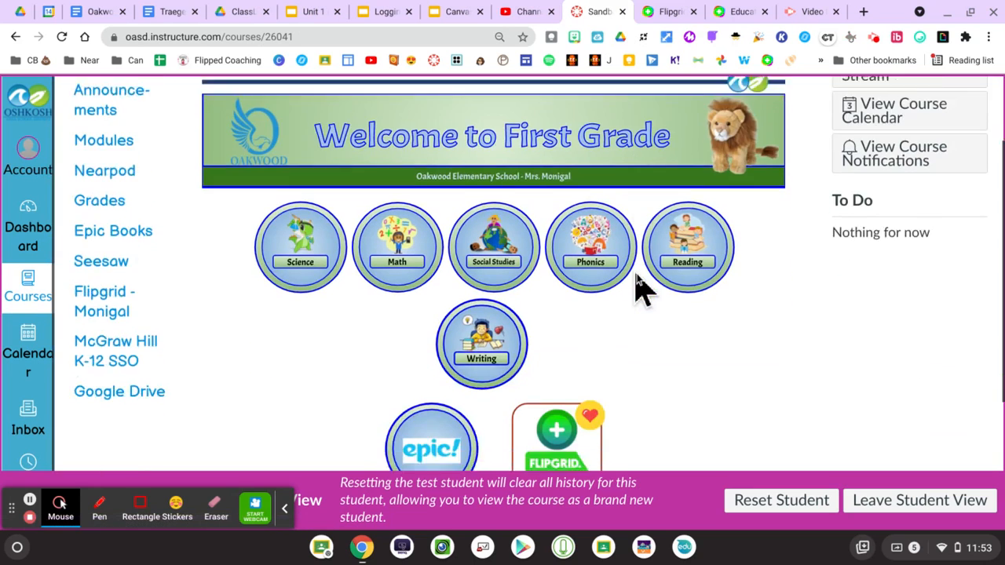